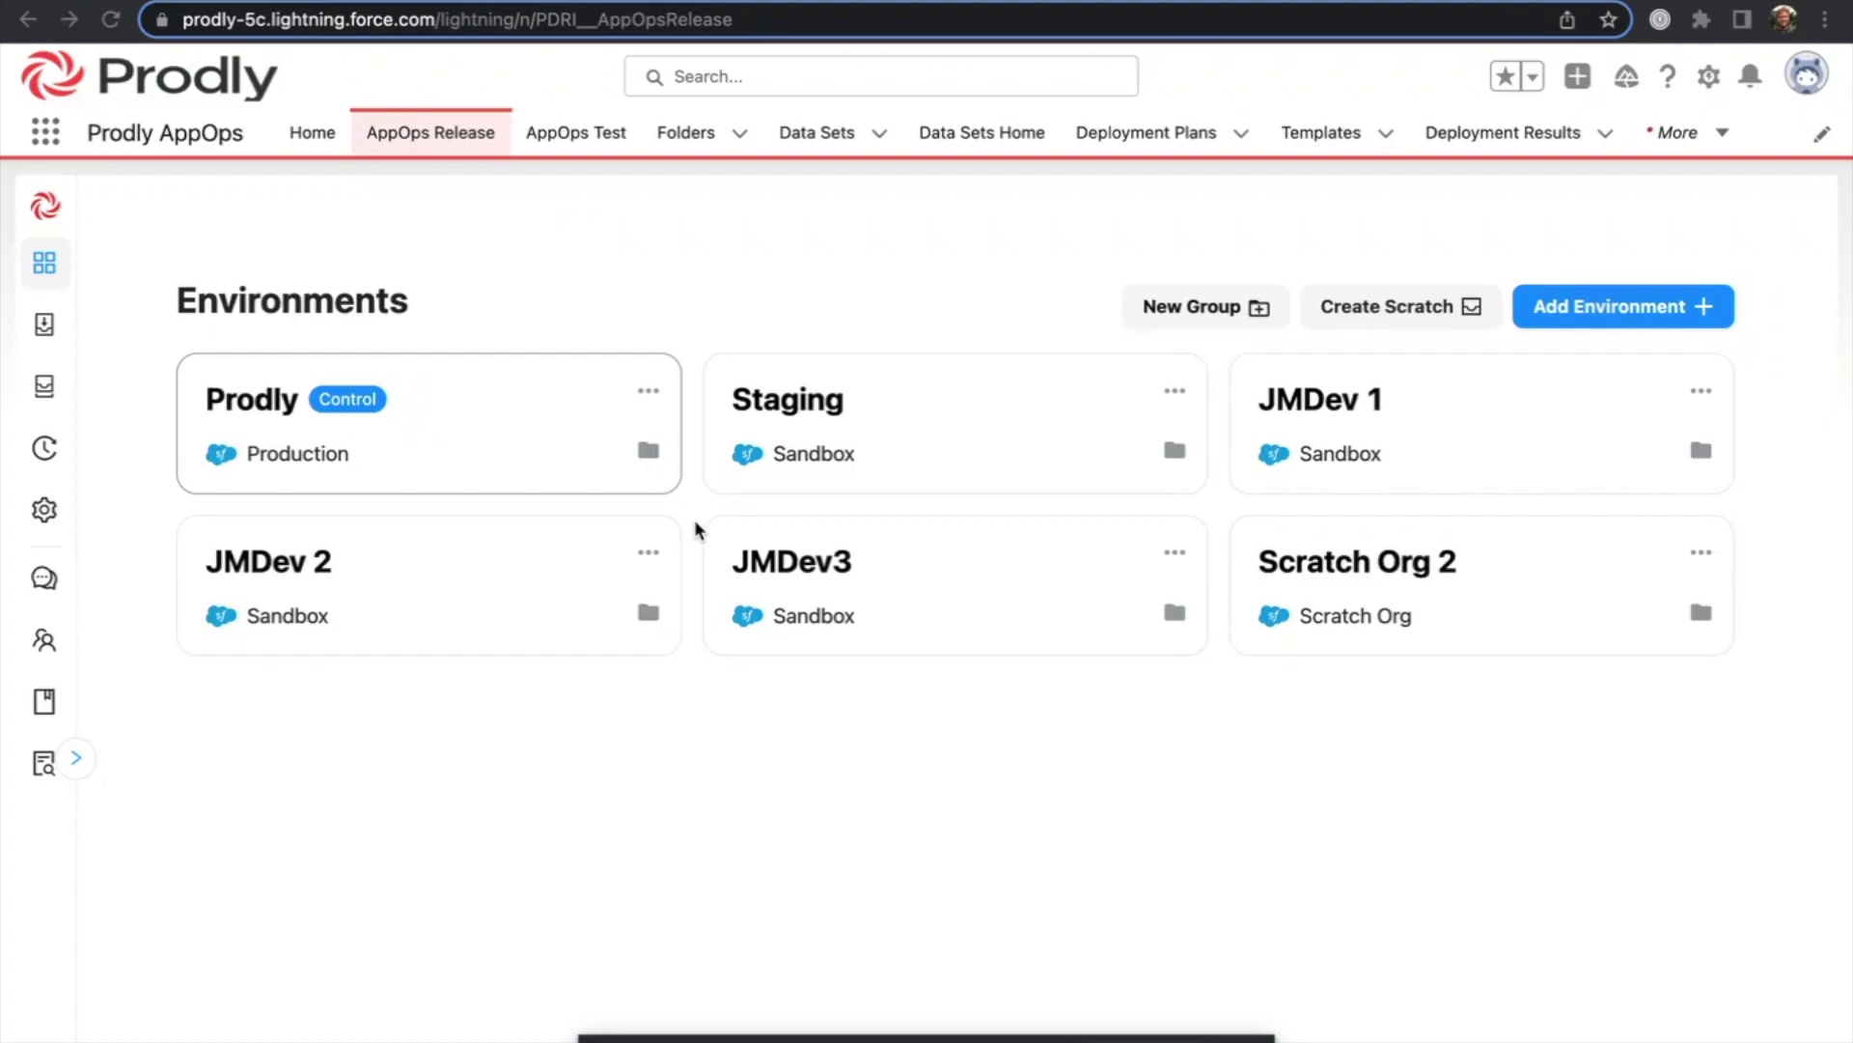
Review the details of Scratch Org 2, then close them
click(1359, 577)
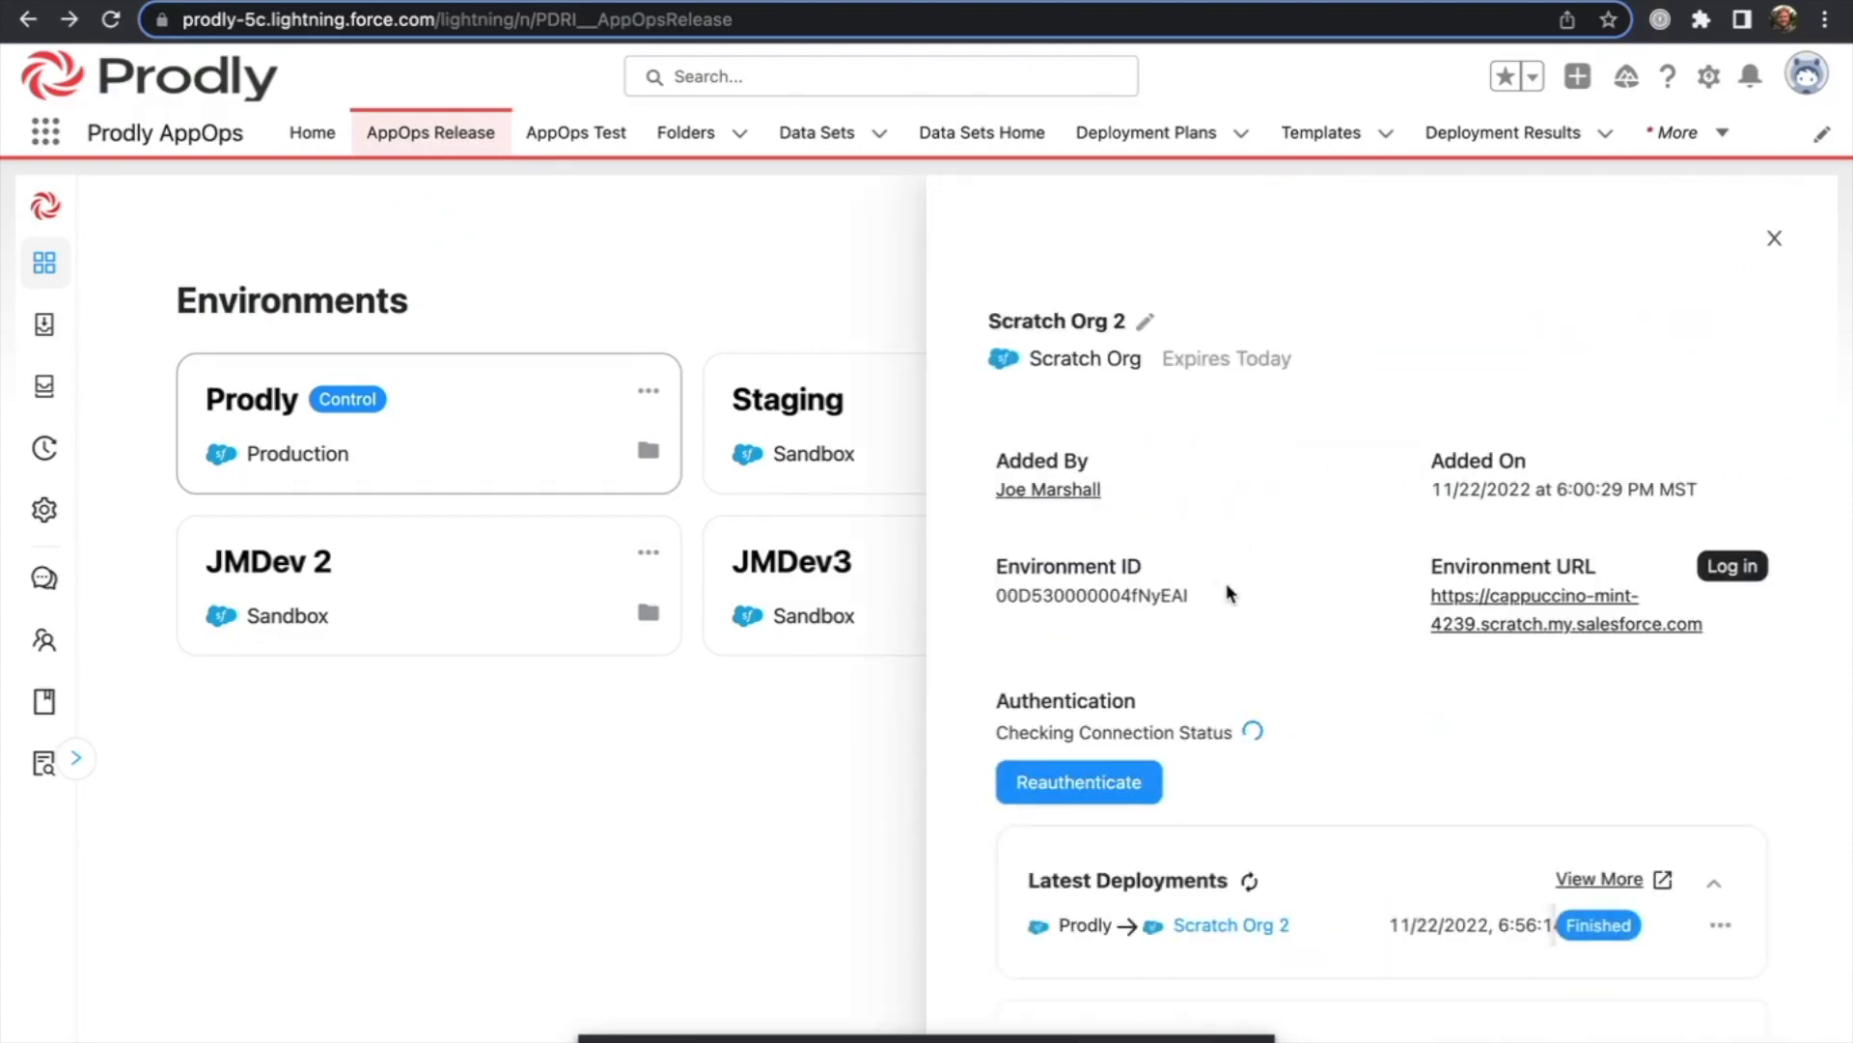
scroll(1226, 582, down, 3)
scroll(1228, 591, down, 2)
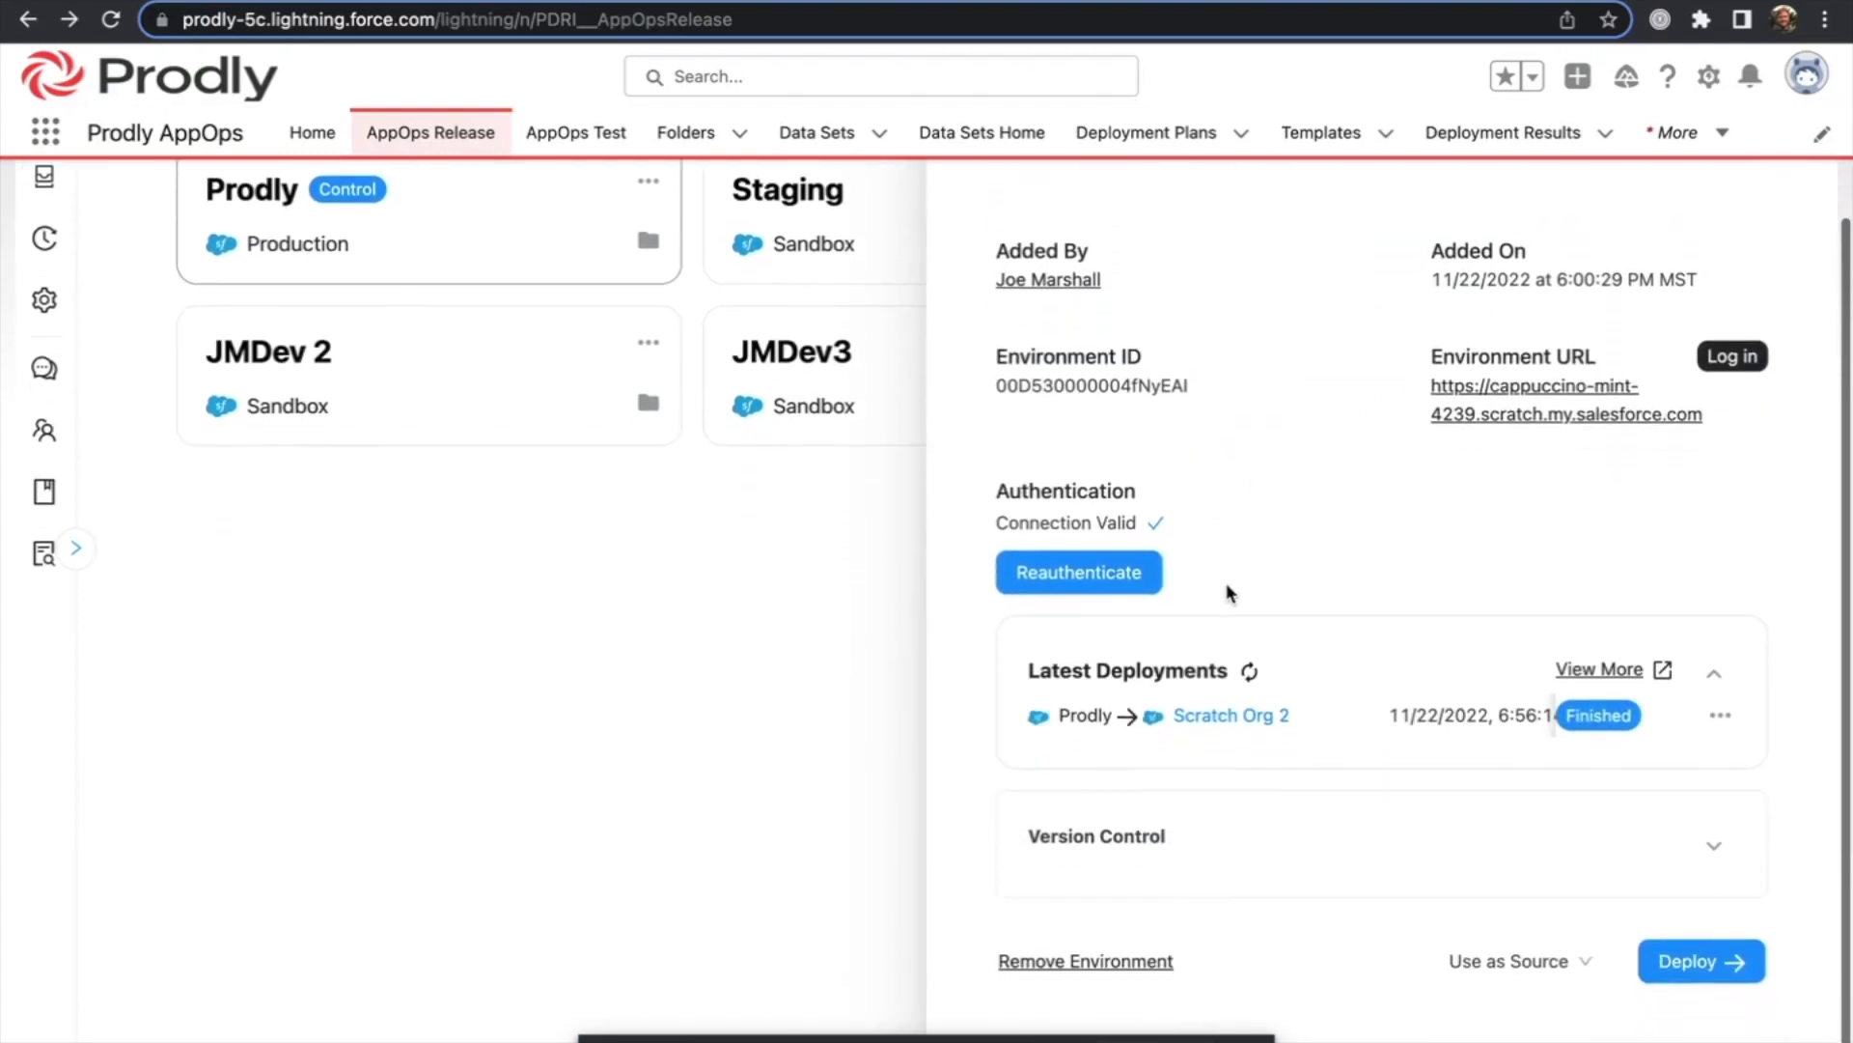
scroll(1229, 592, up, 3)
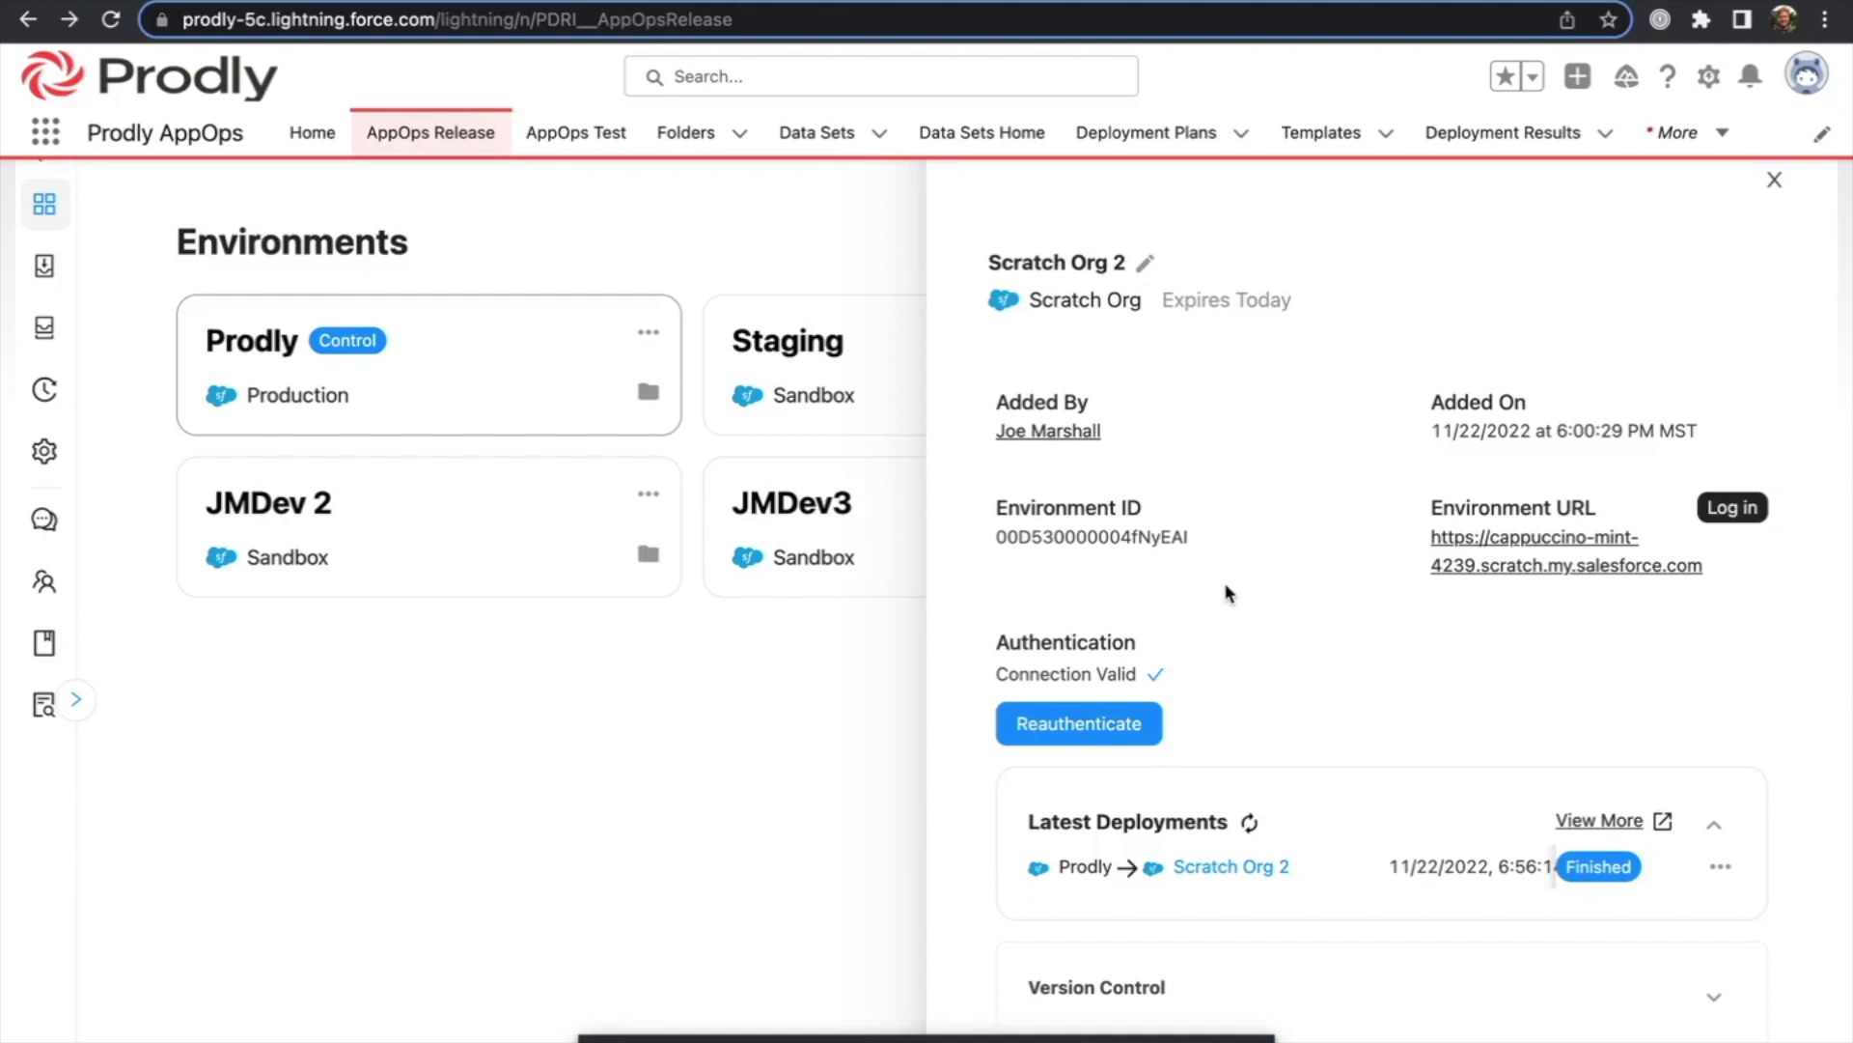
scroll(1229, 592, up, 1)
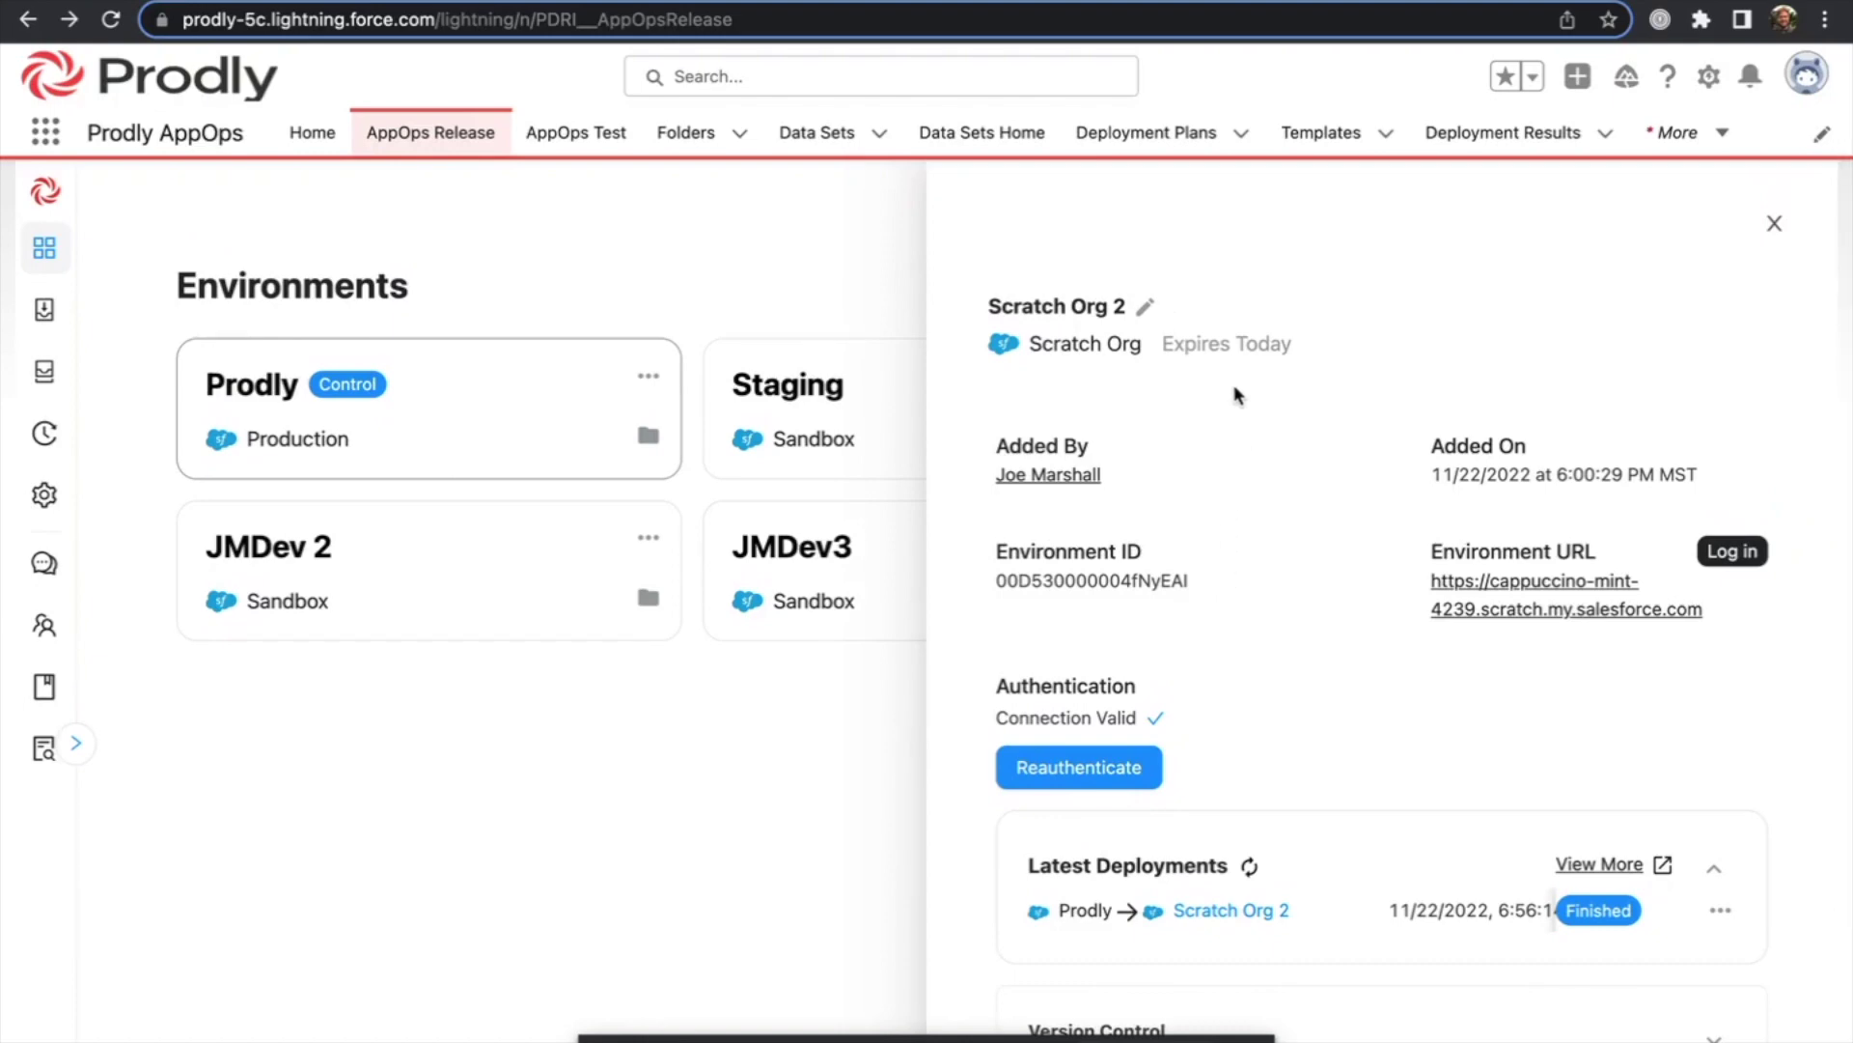
click(1772, 225)
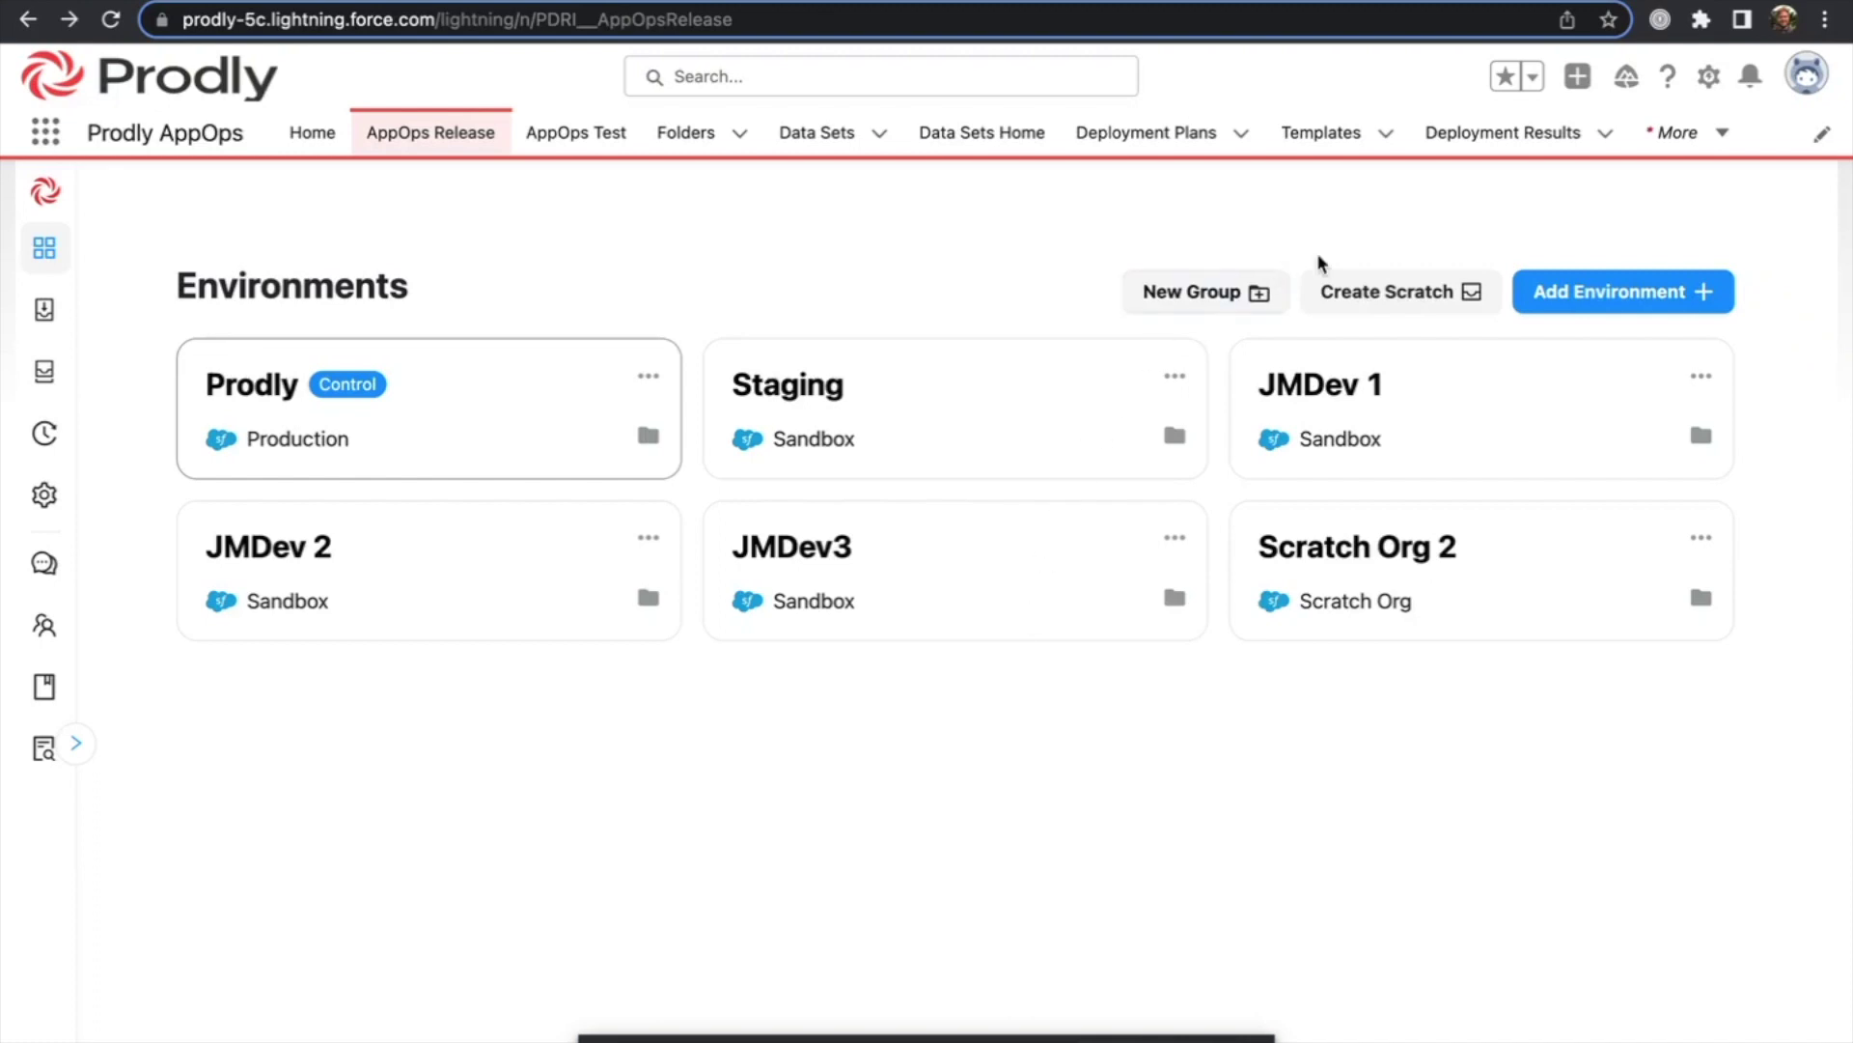
Start a new scratch org and enter the name 'Scratch Org 3', fixing the mistyped digit
click(1374, 306)
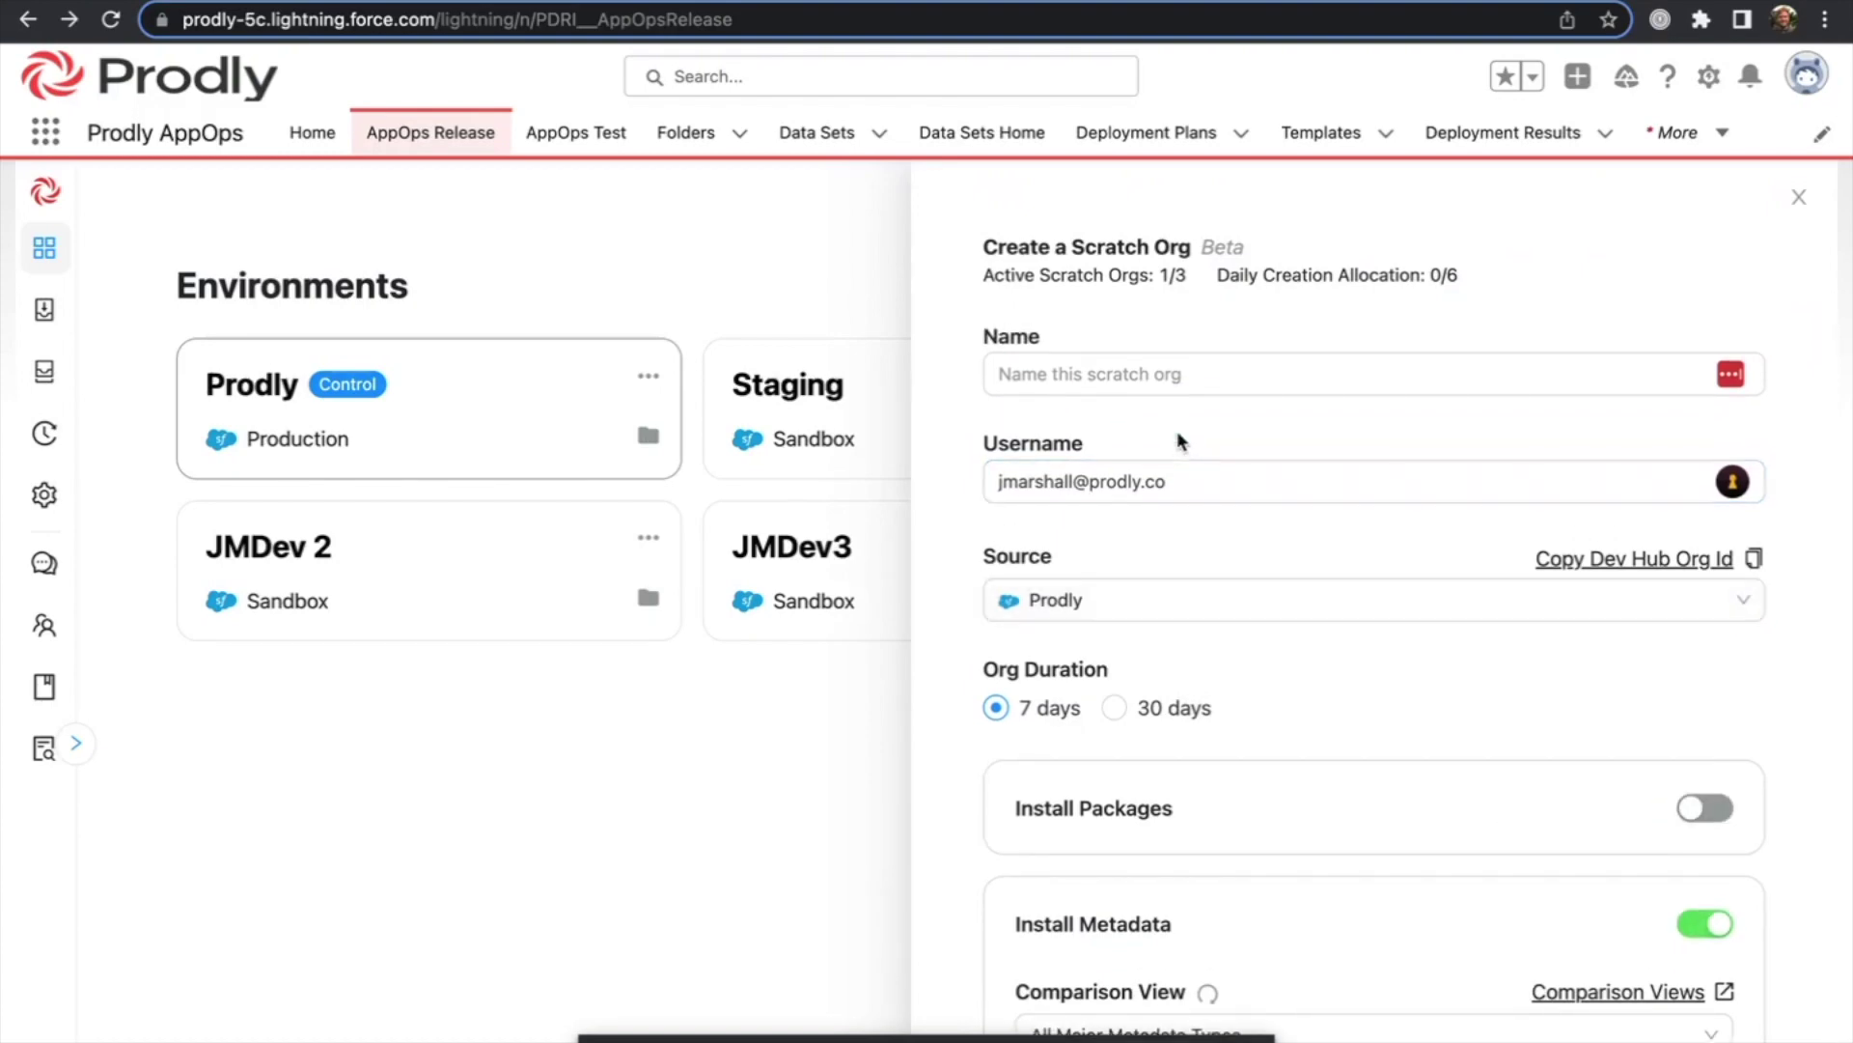
click(1178, 385)
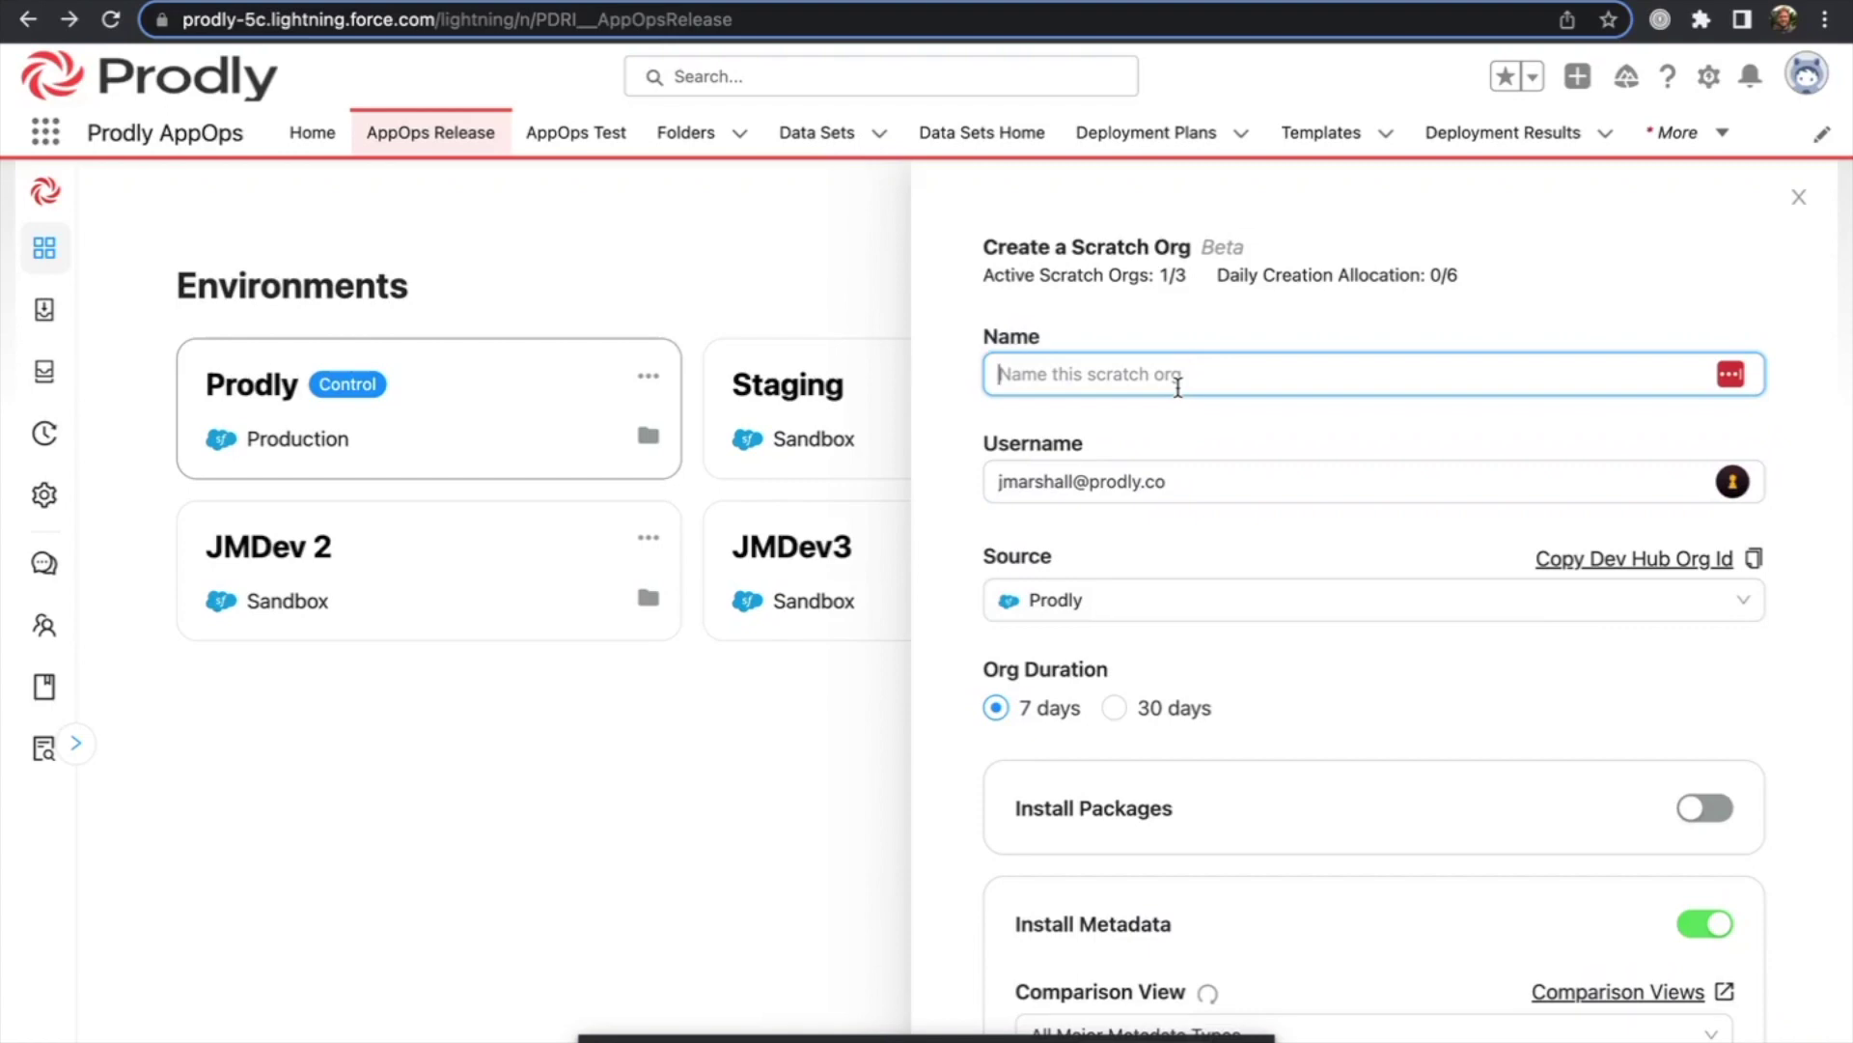
text(Scratch )
text(Org )
text(4)
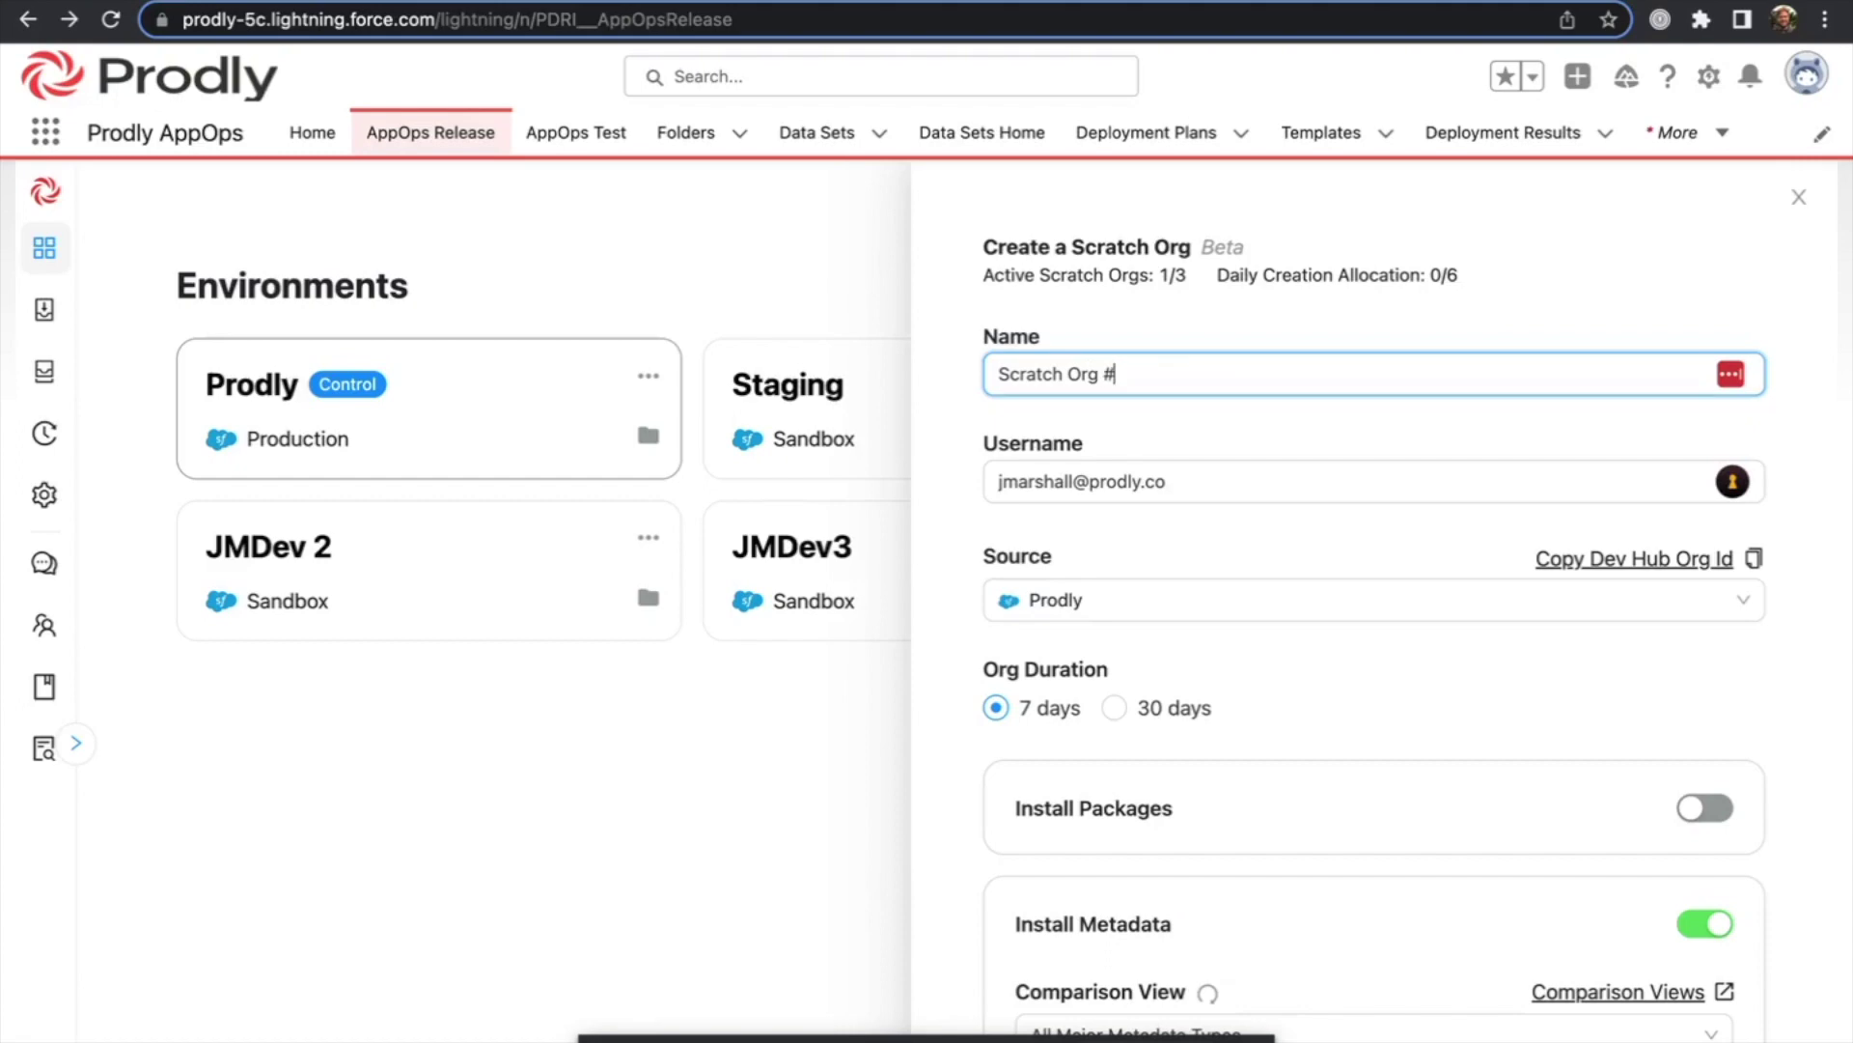
key(BackSpace)
text(3)
scroll(1288, 533, down, 1)
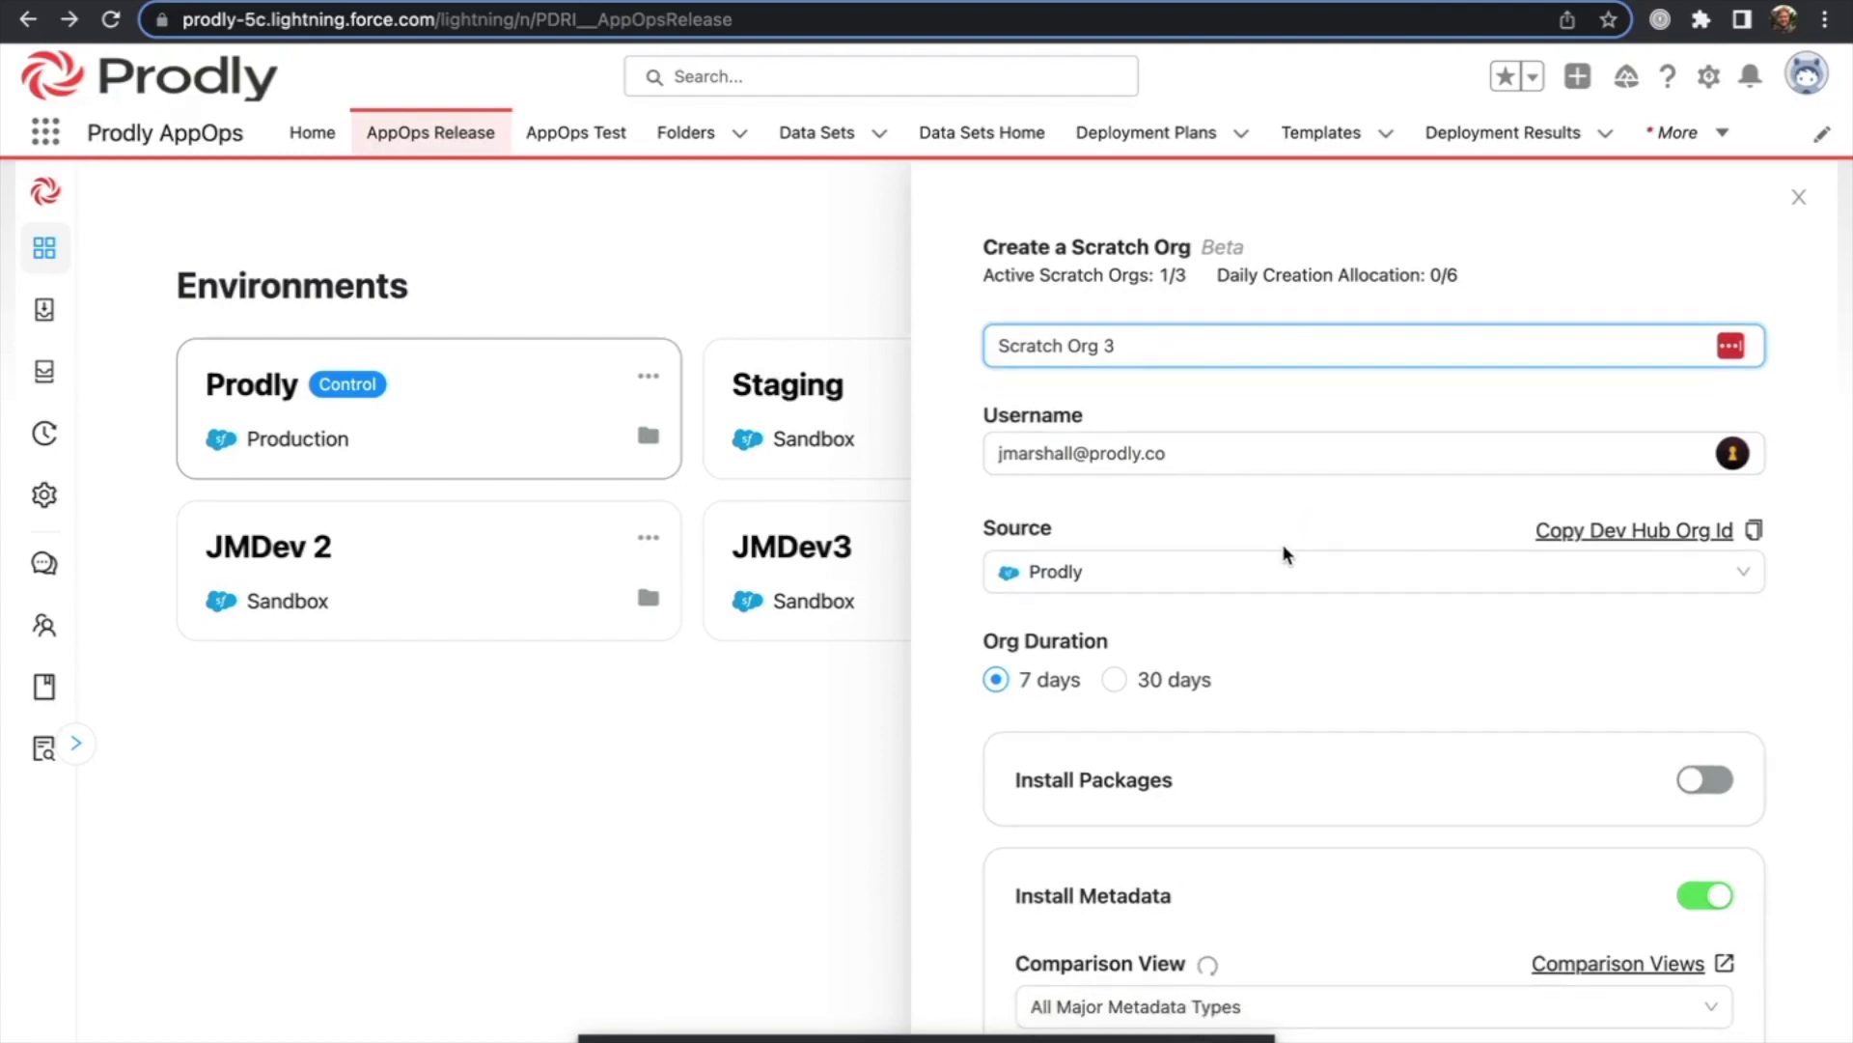
Keep the org duration at 7 days and Prodly as the source environment
scroll(1284, 548, up, 1)
scroll(1284, 548, down, 1)
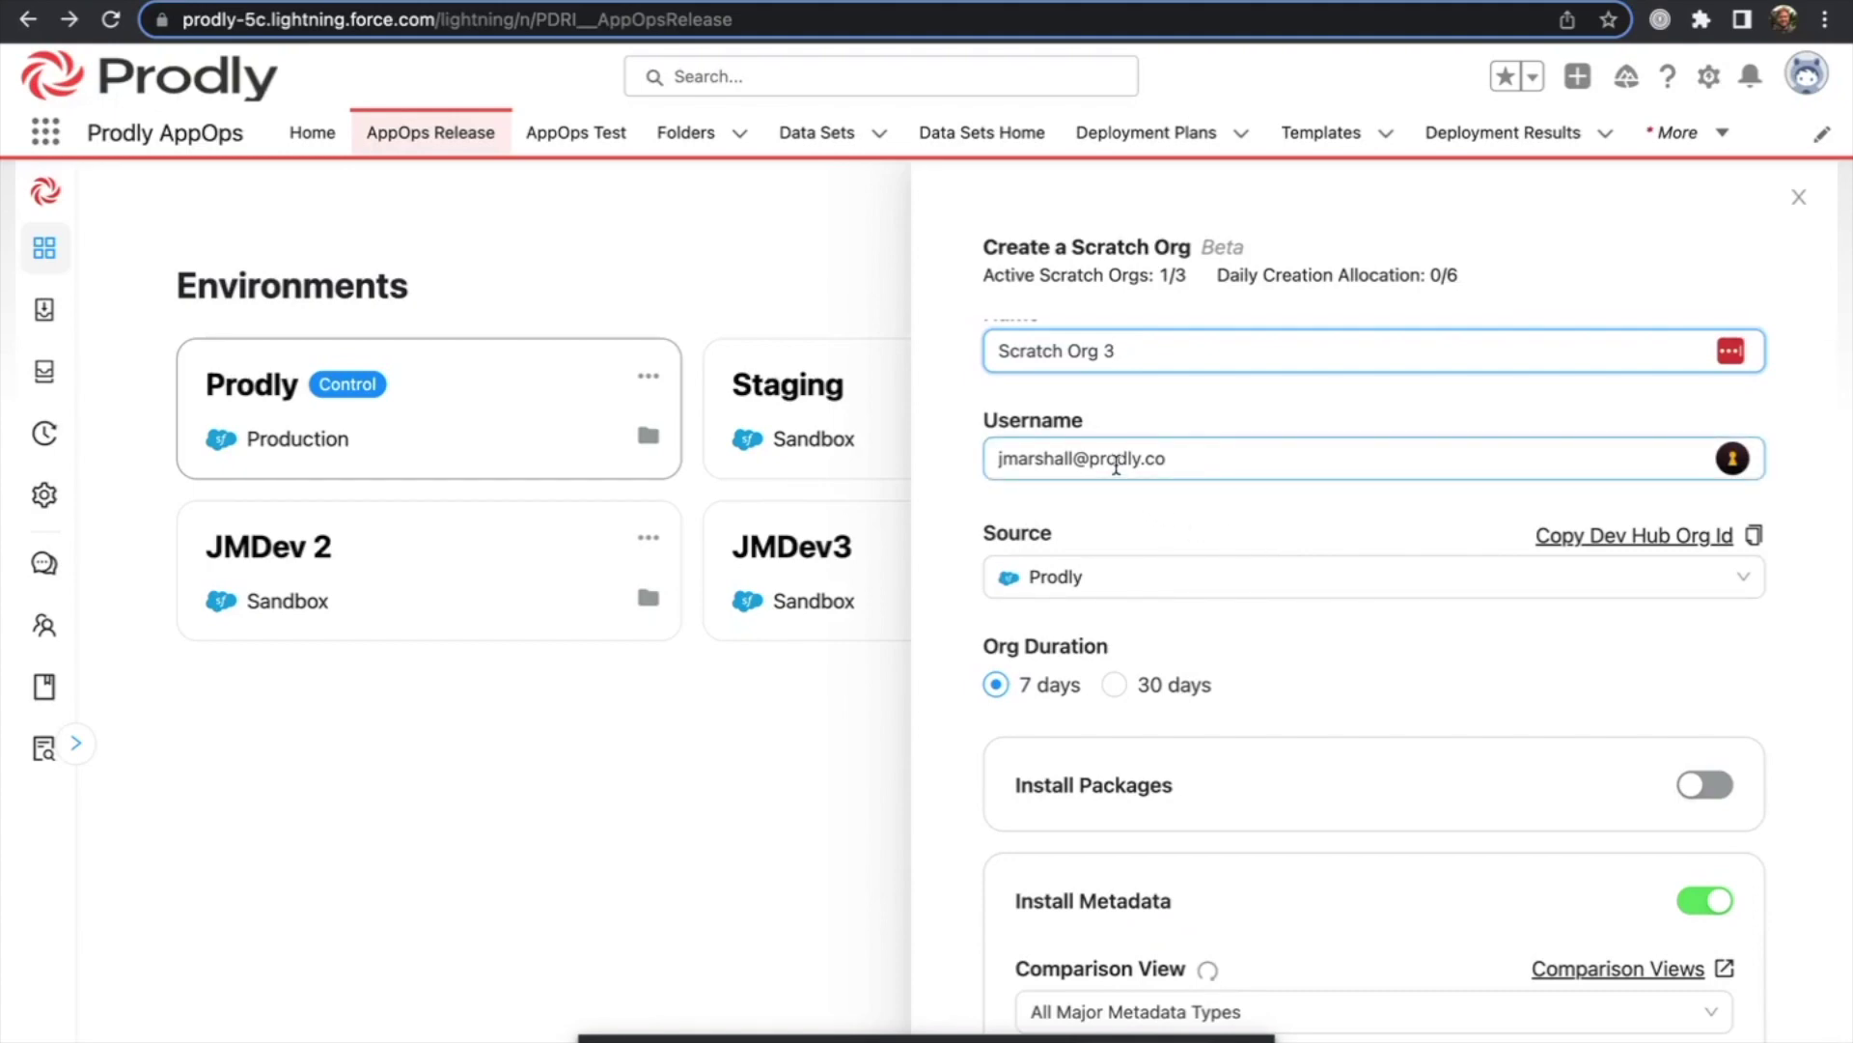
scroll(1116, 465, down, 2)
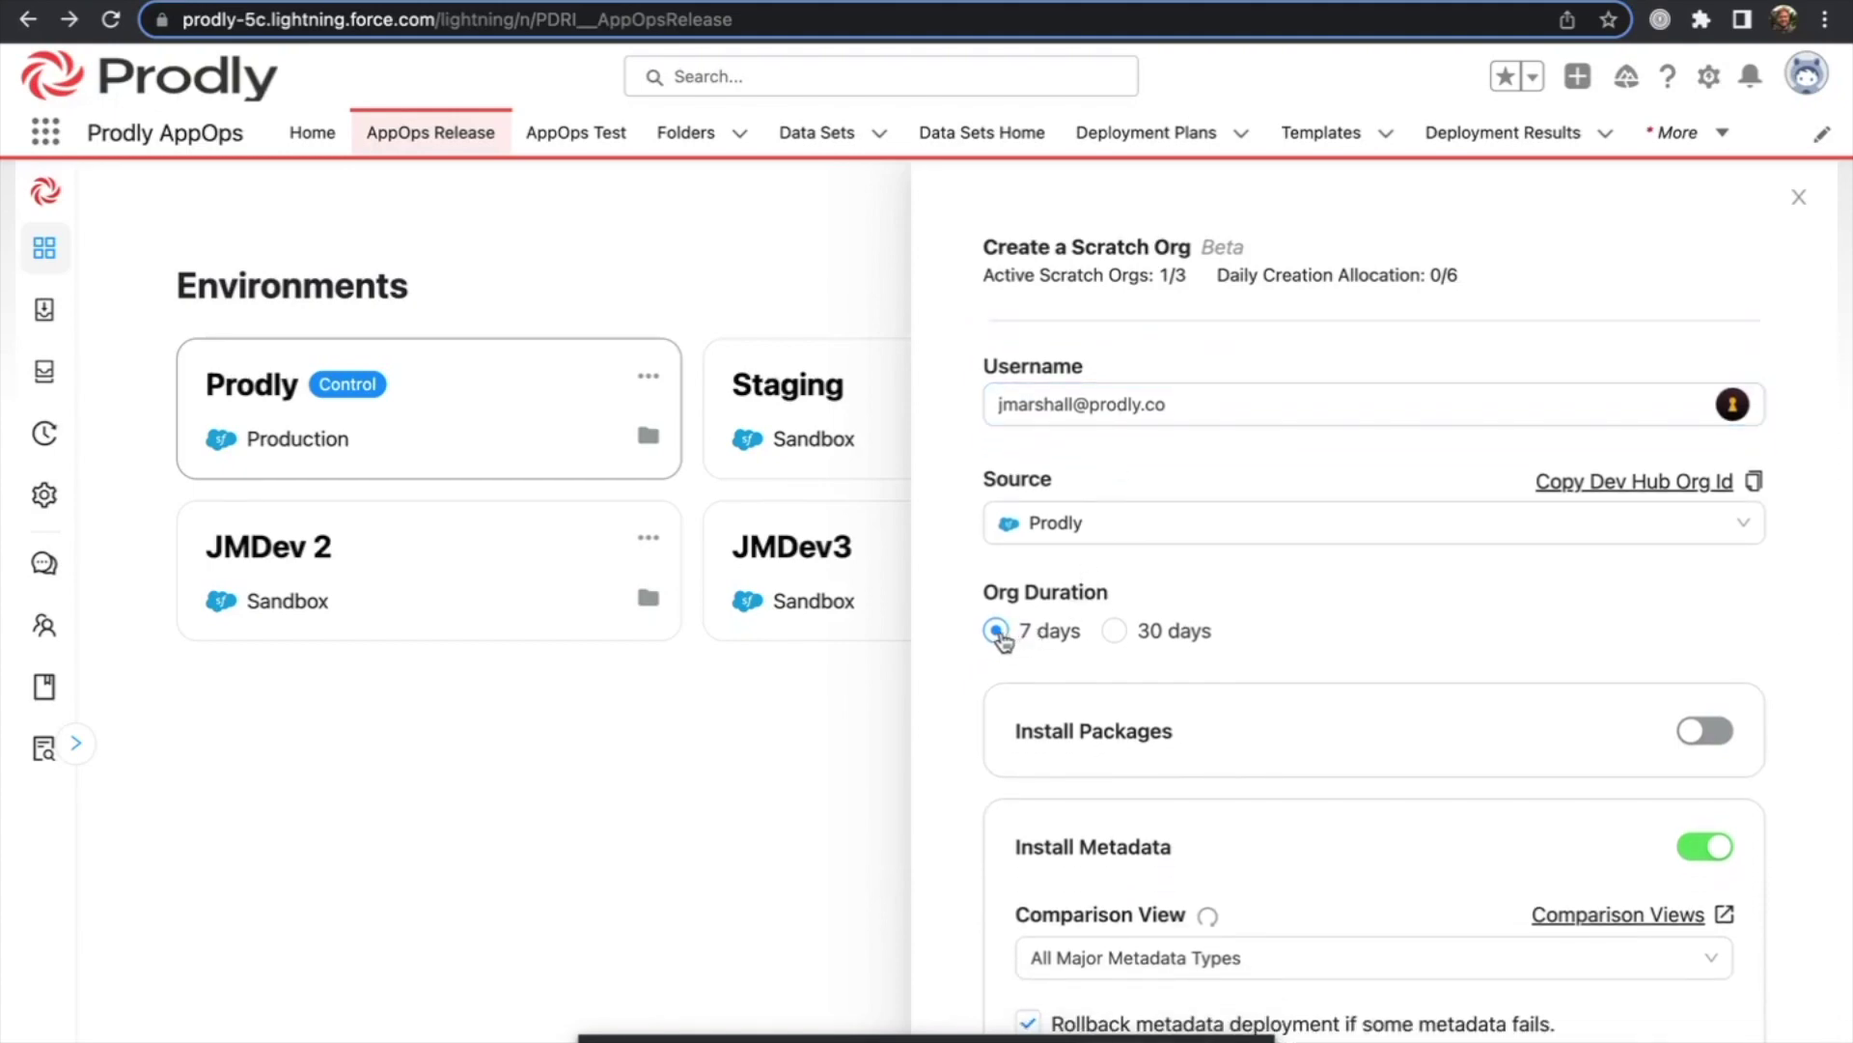
click(1115, 633)
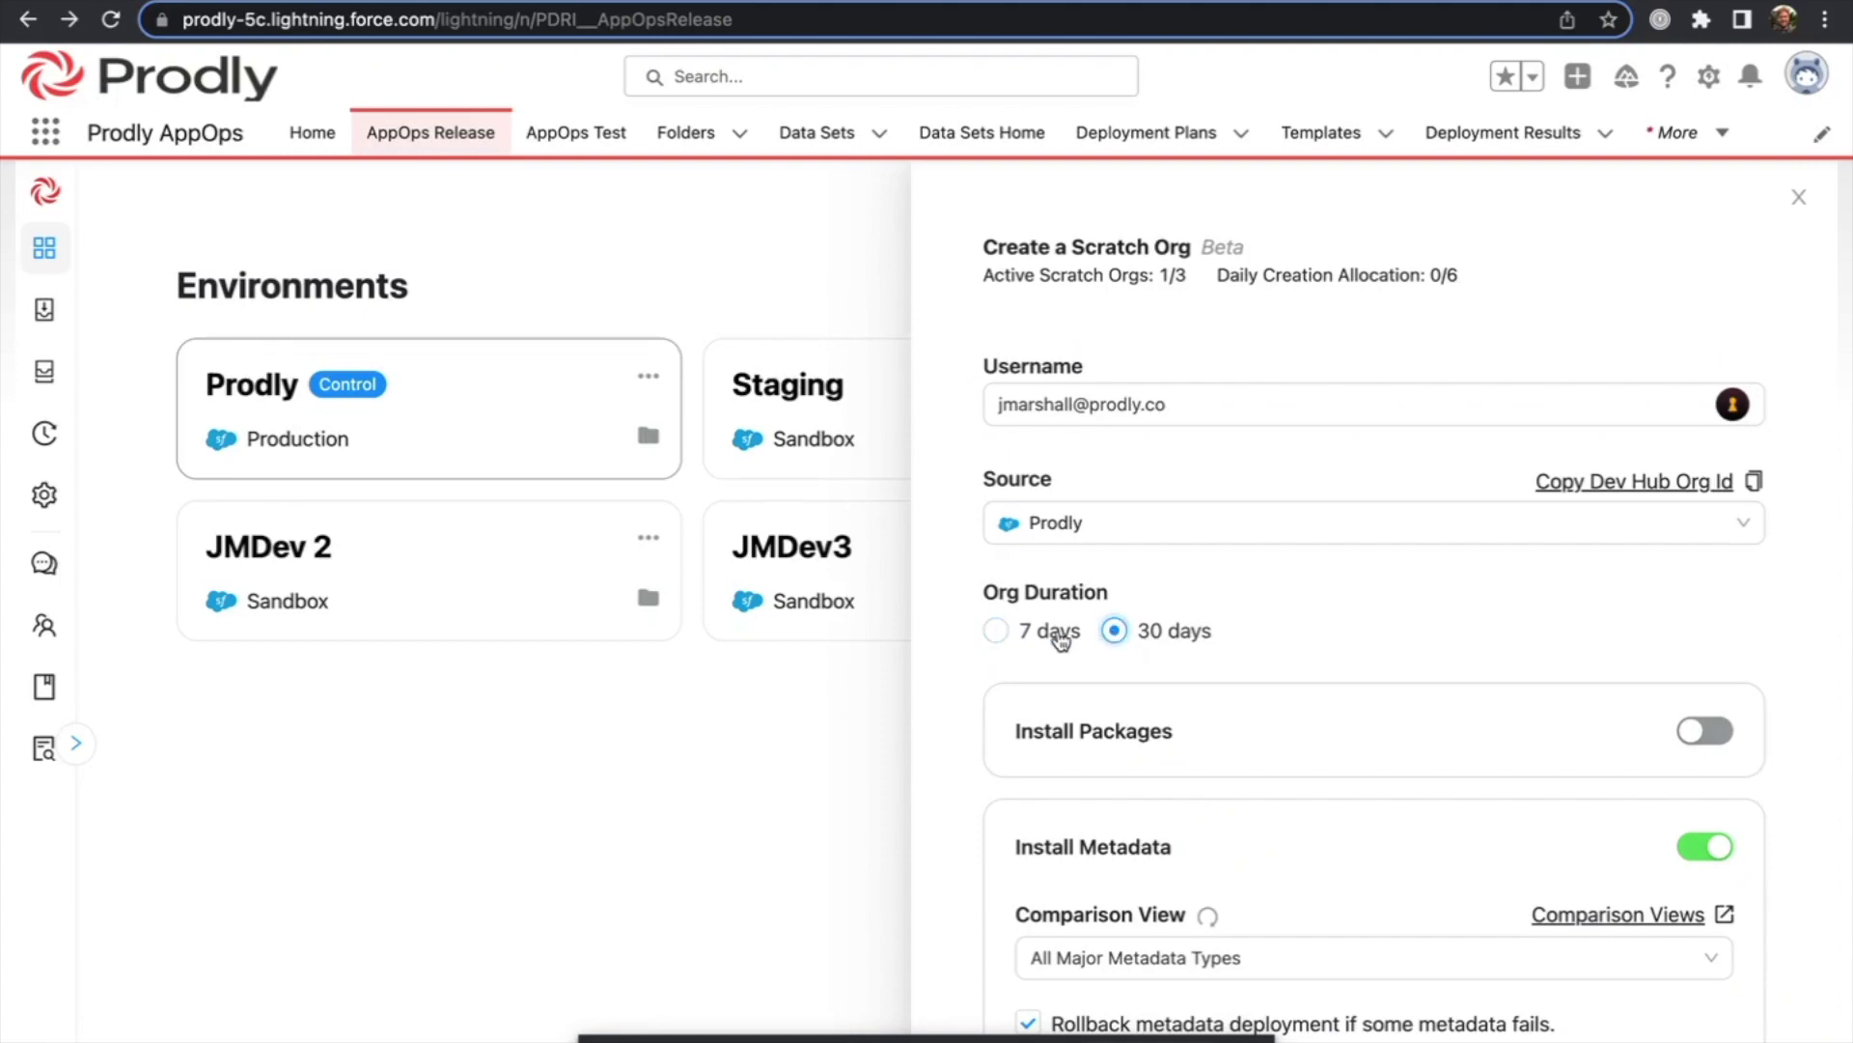
click(995, 631)
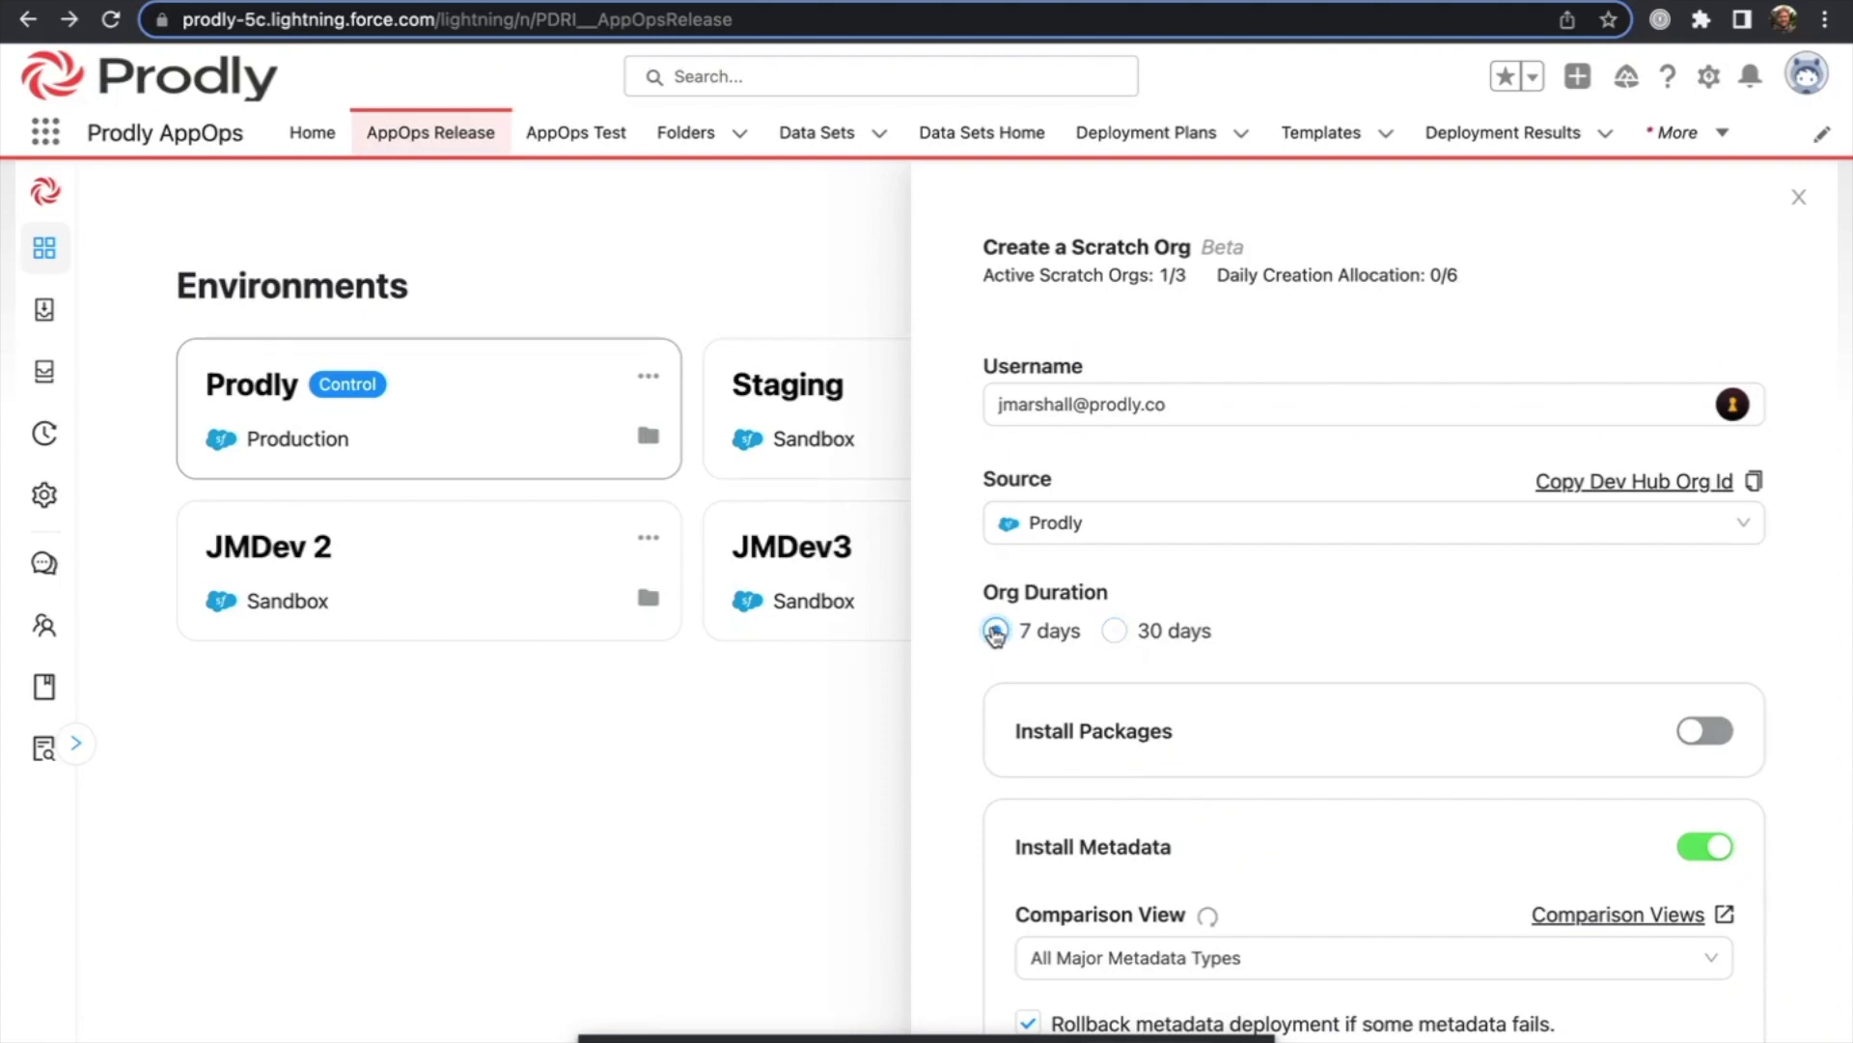
click(1140, 530)
click(1113, 590)
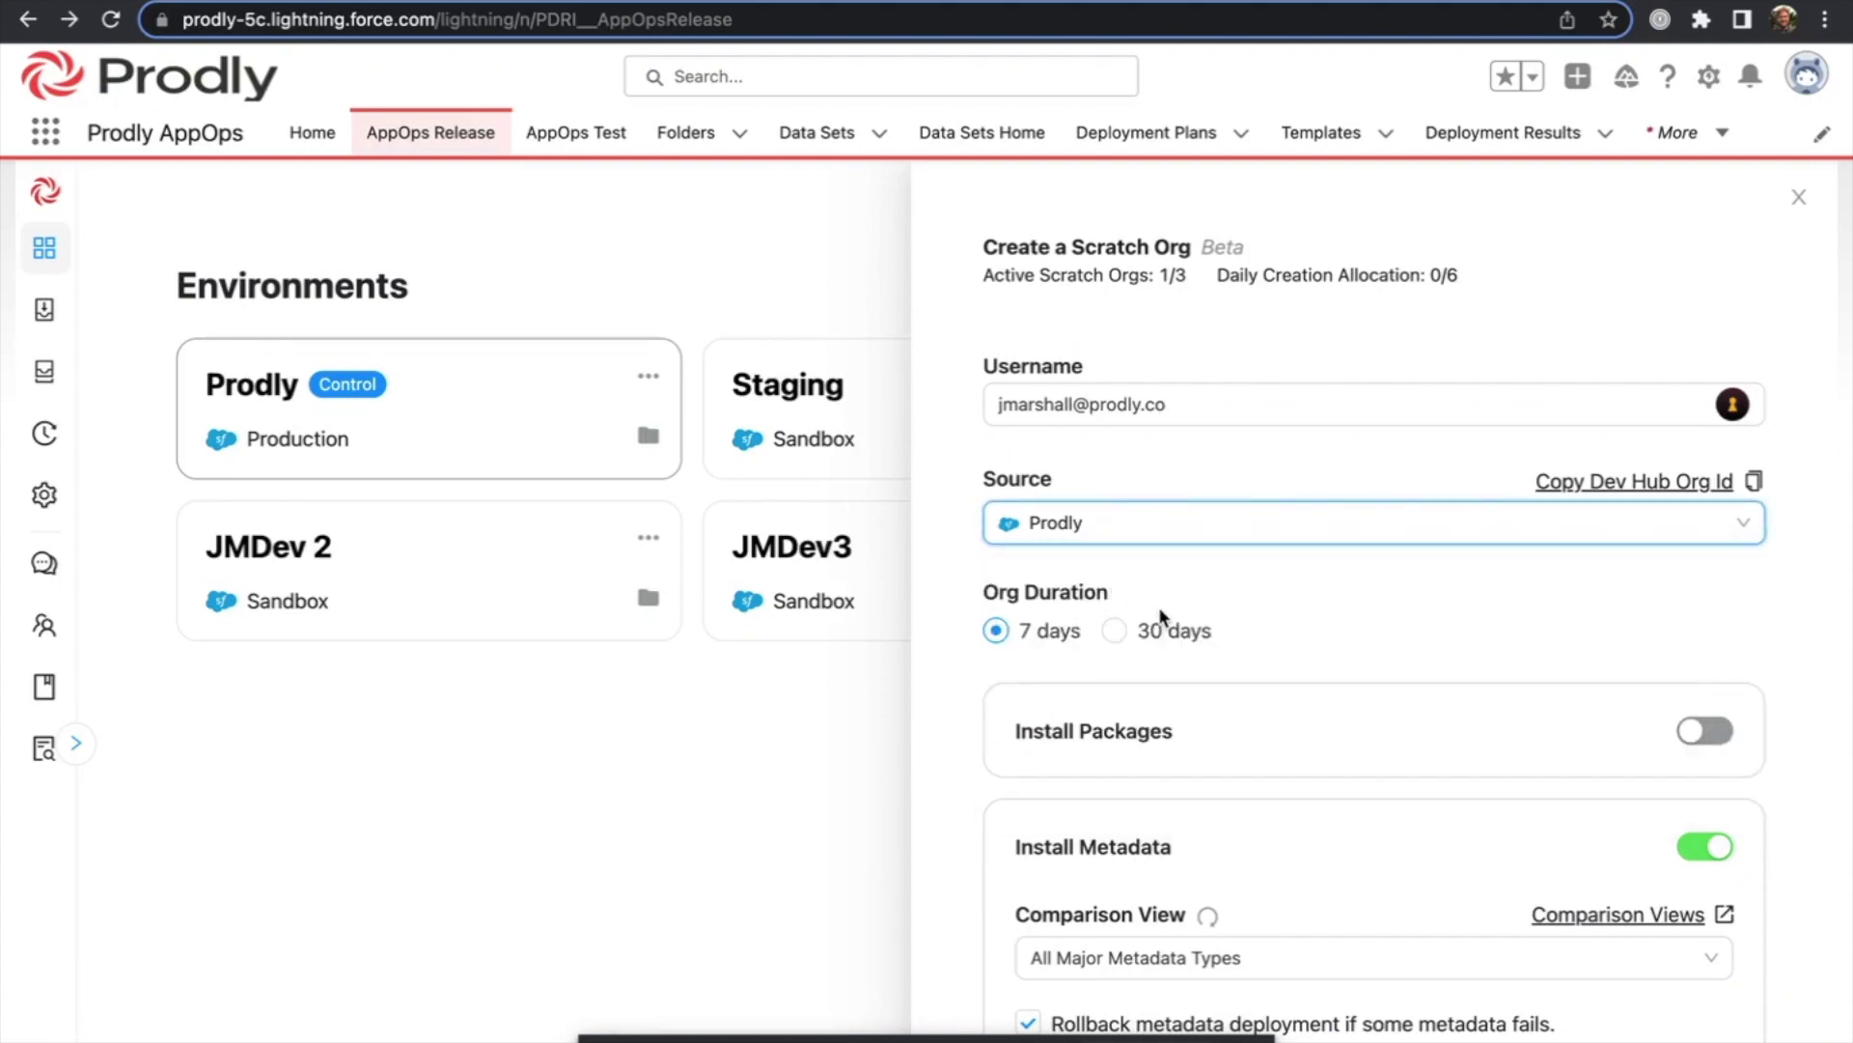
scroll(1212, 627, down, 2)
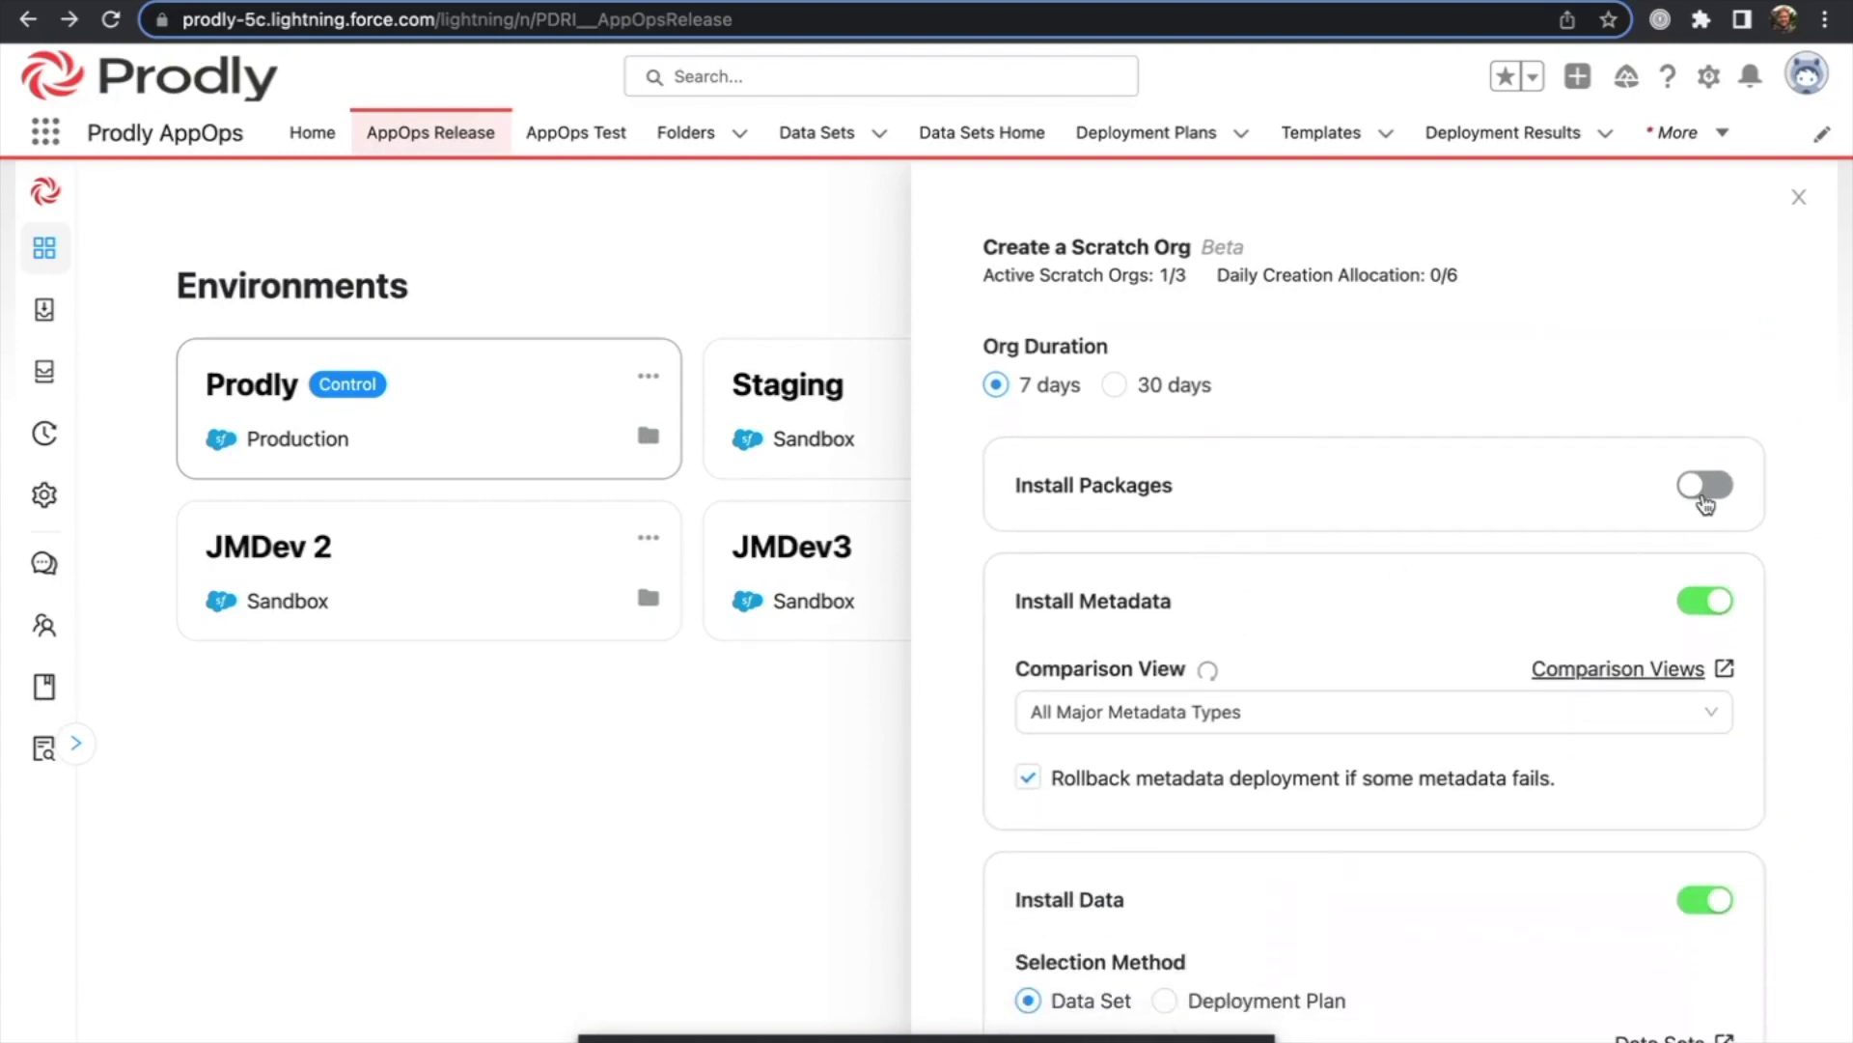
Turn on Install Packages with all 13 packages selected
click(1705, 485)
click(1719, 547)
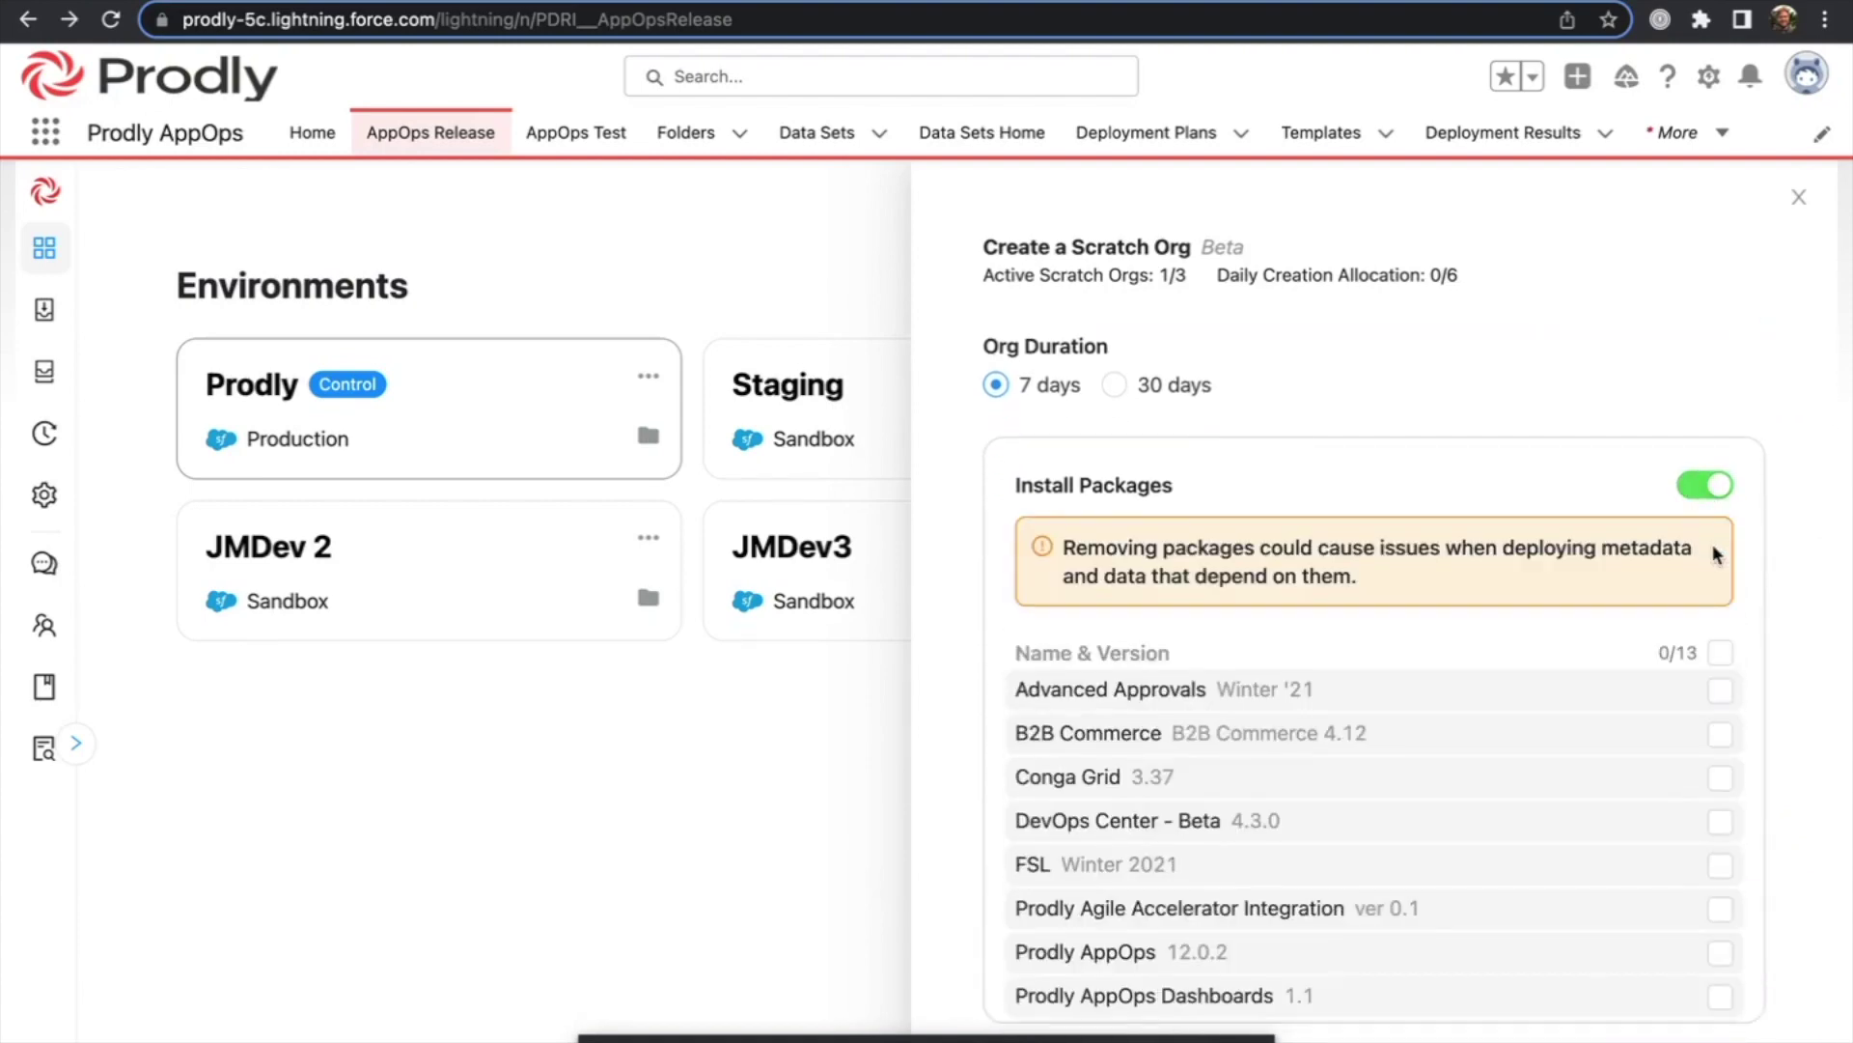
click(1719, 648)
scroll(1506, 623, down, 6)
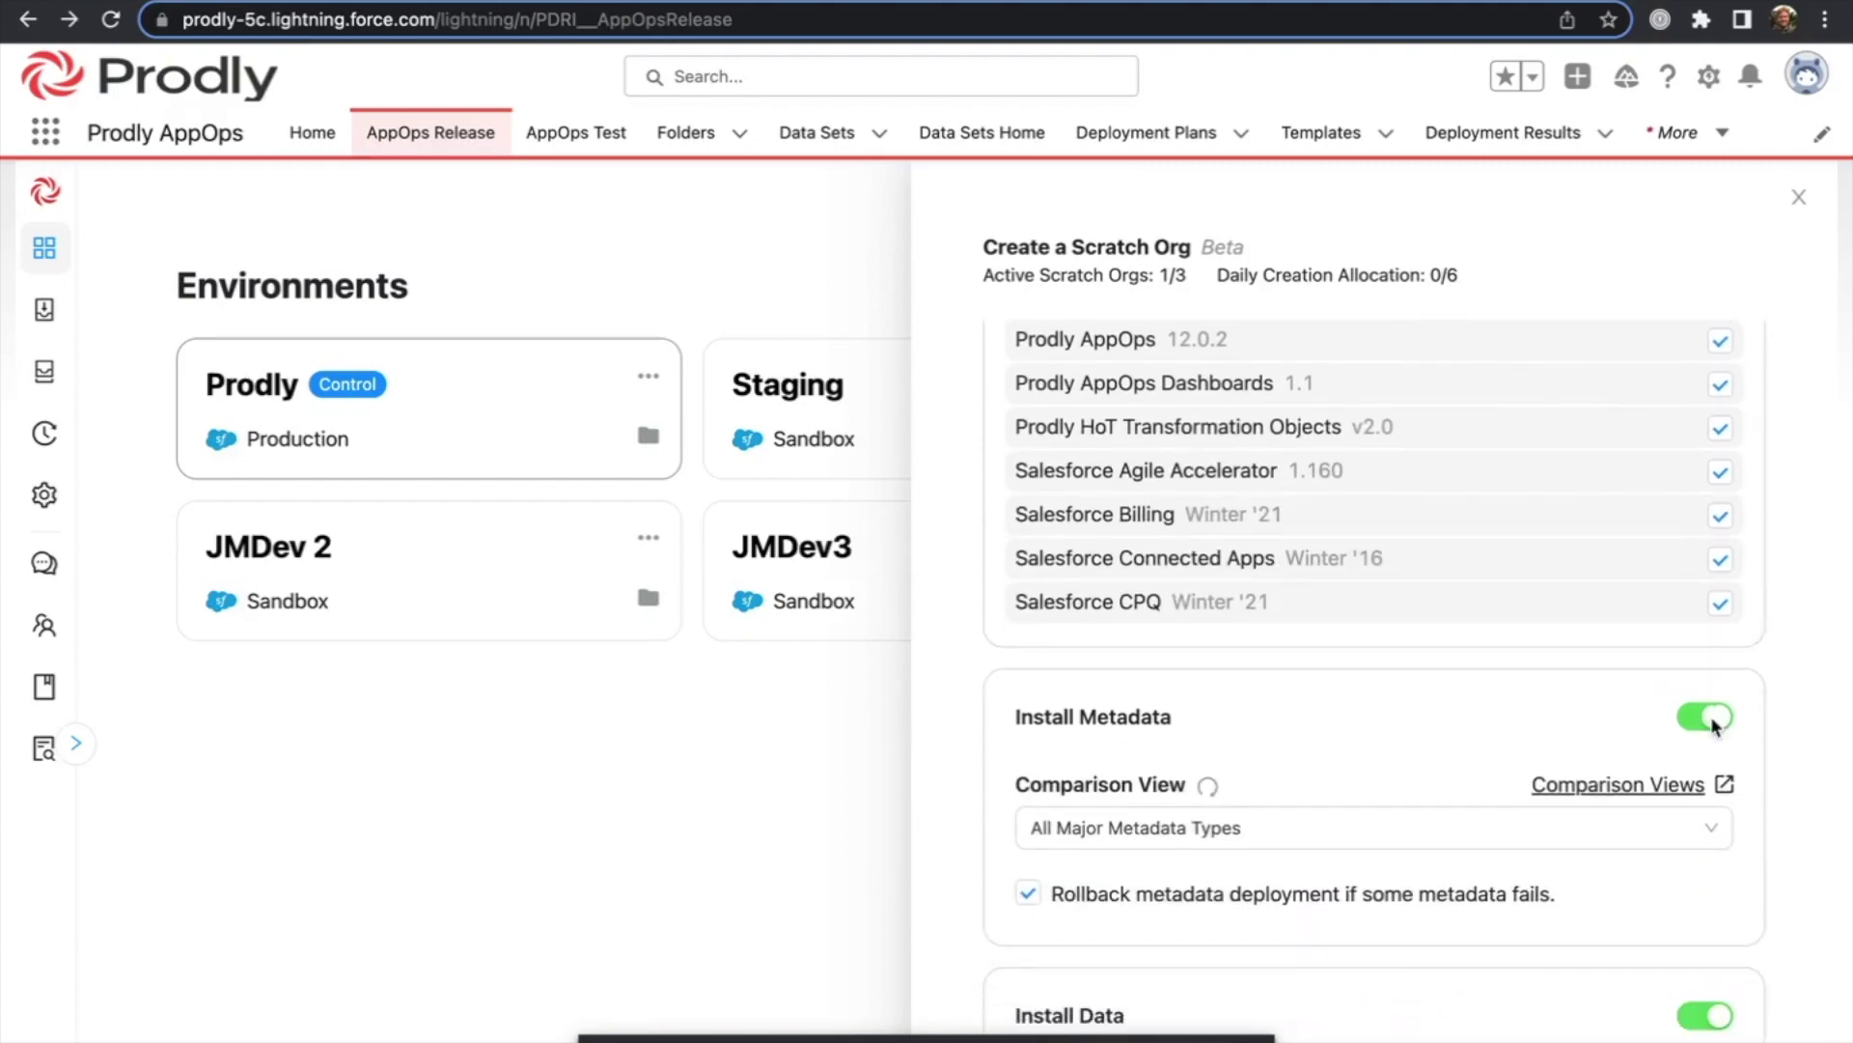
Keep Install Metadata on with the All Major Metadata Types comparison view
click(1711, 719)
click(1701, 809)
scroll(1699, 802, down, 2)
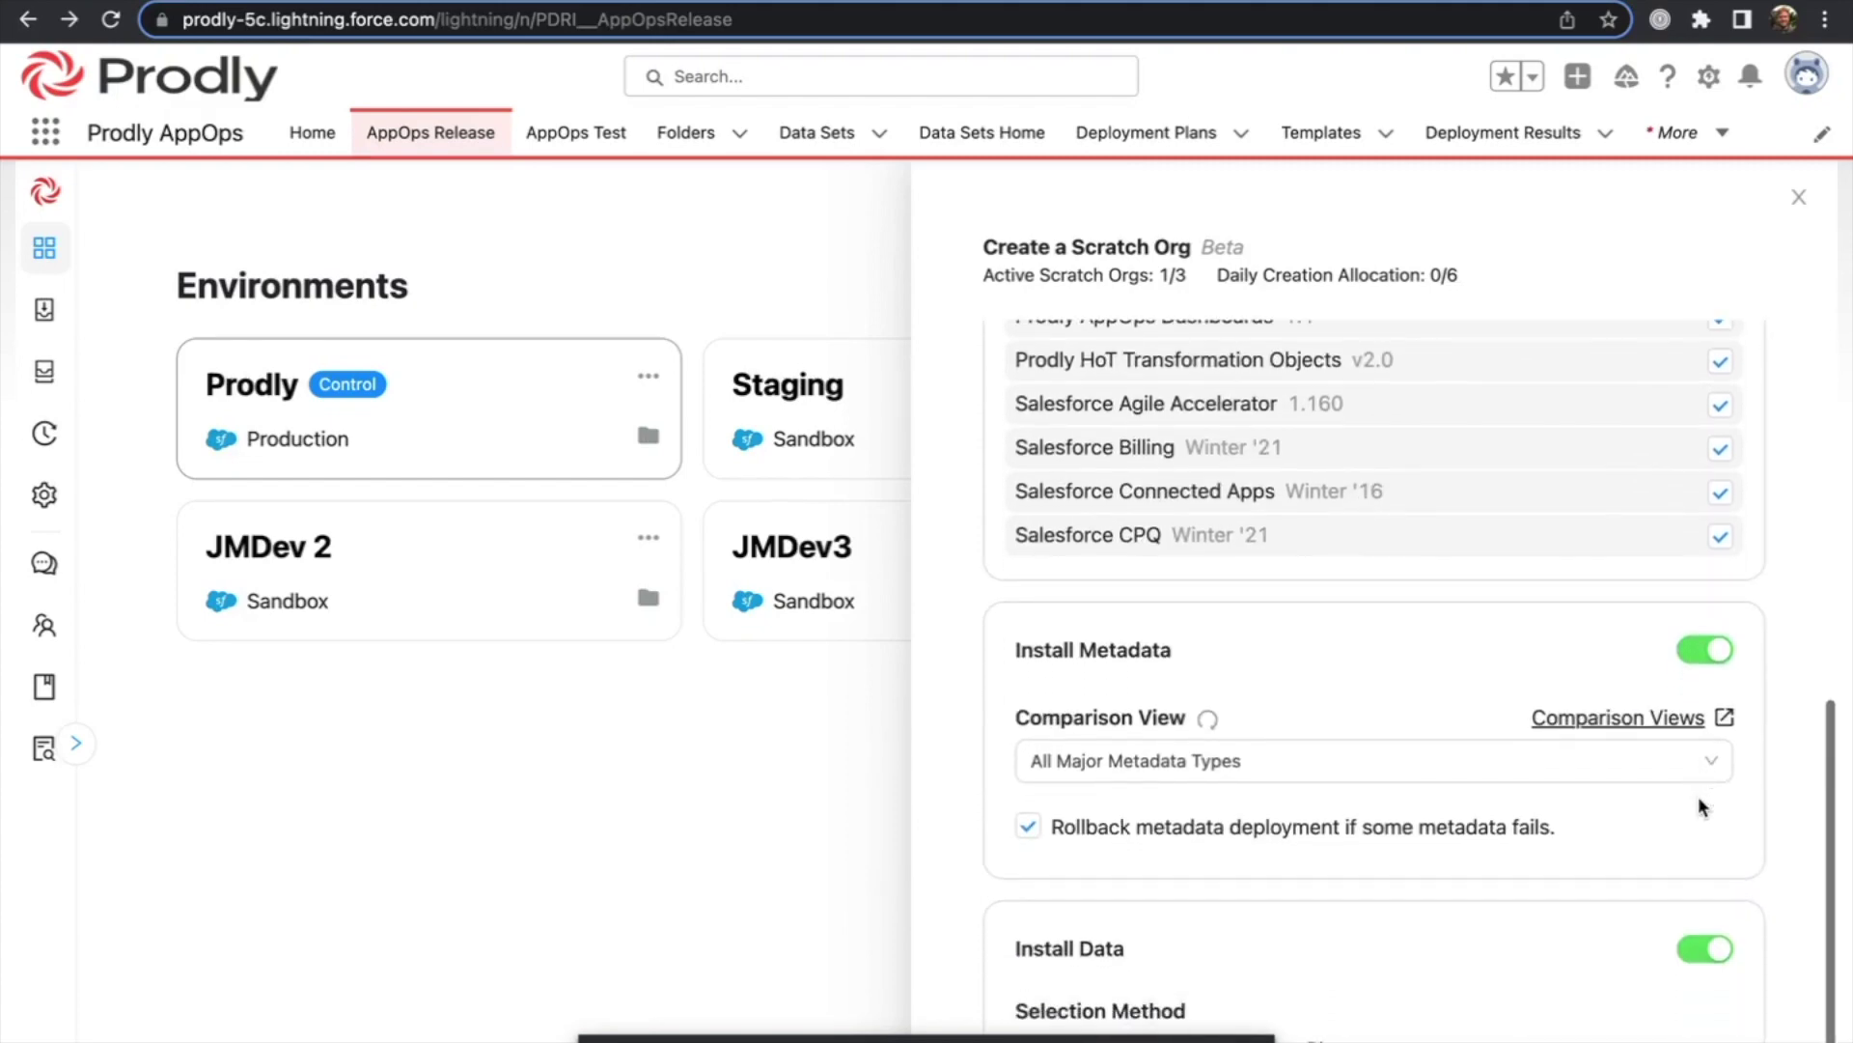
click(1696, 763)
scroll(1551, 819, down, 1)
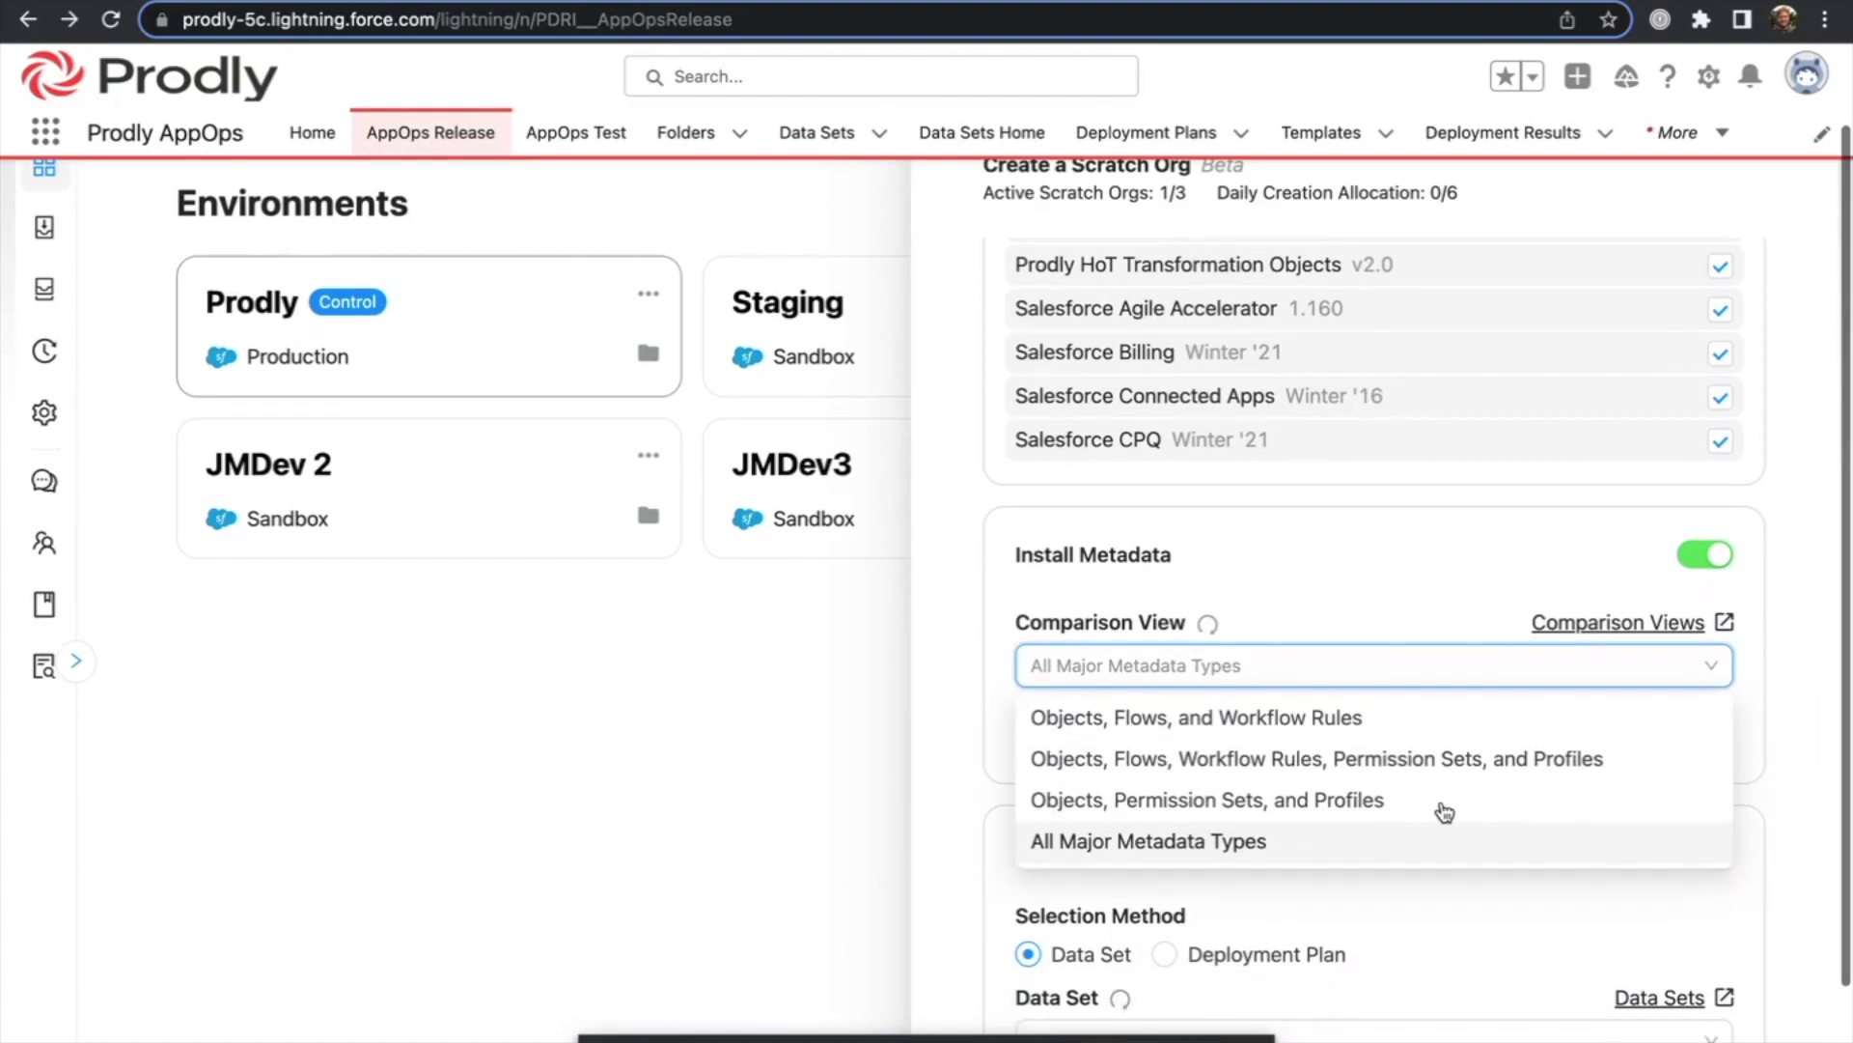
click(1272, 845)
Choose the BLNG 216 VEID Finance Book data set and submit the scratch org creation
scroll(1305, 605, down, 4)
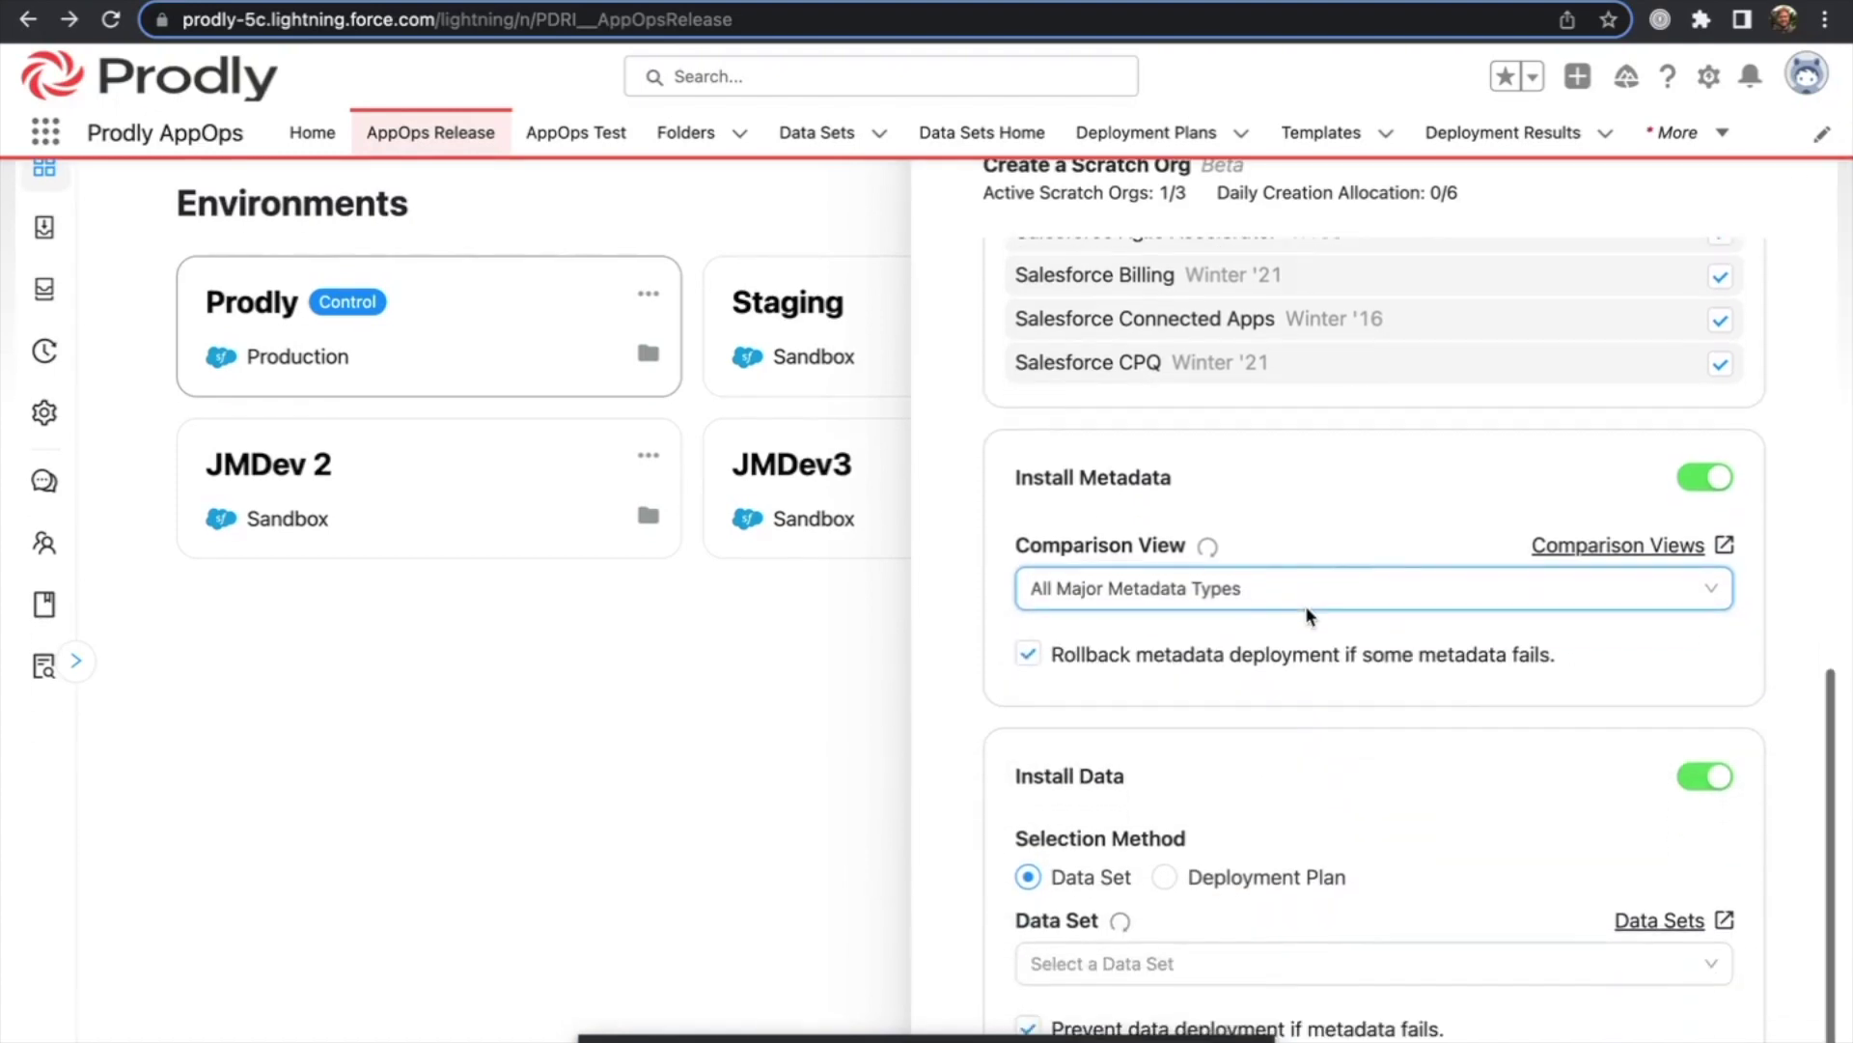
click(1313, 841)
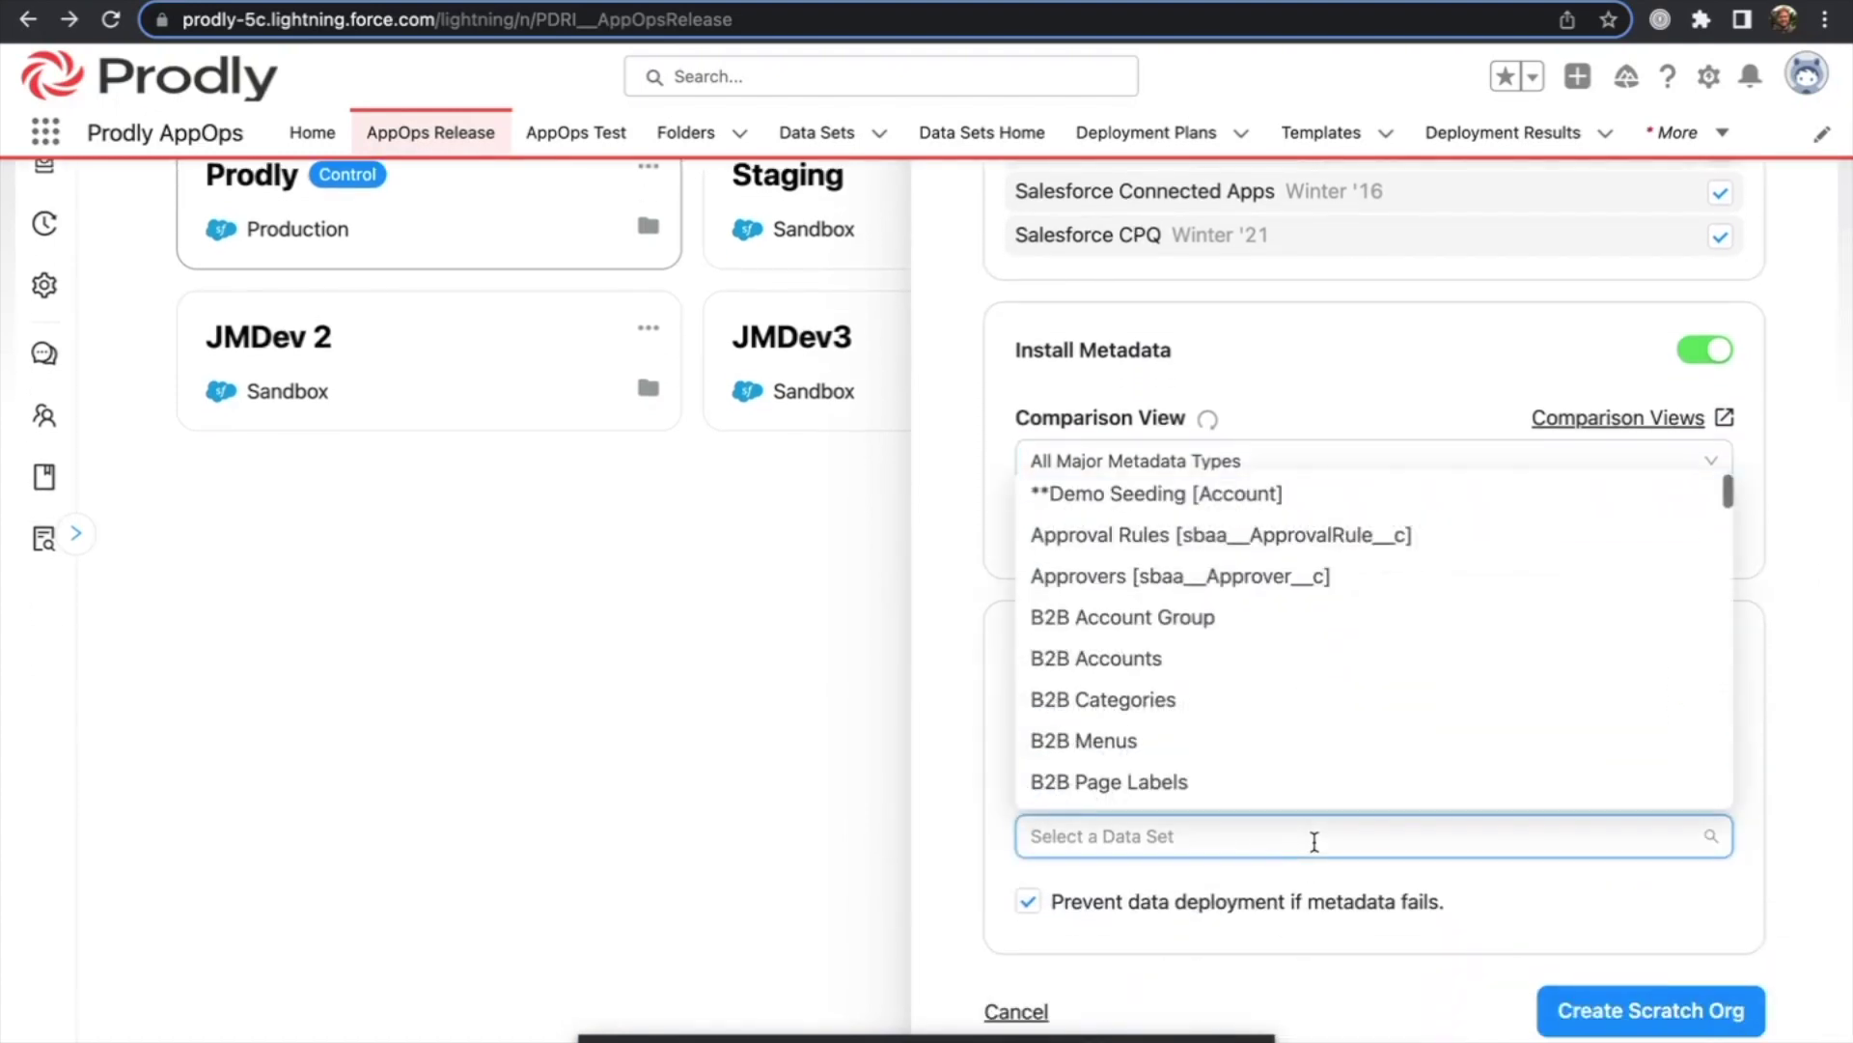
scroll(1245, 728, up, 1)
scroll(1252, 731, down, 1)
scroll(1252, 731, down, 5)
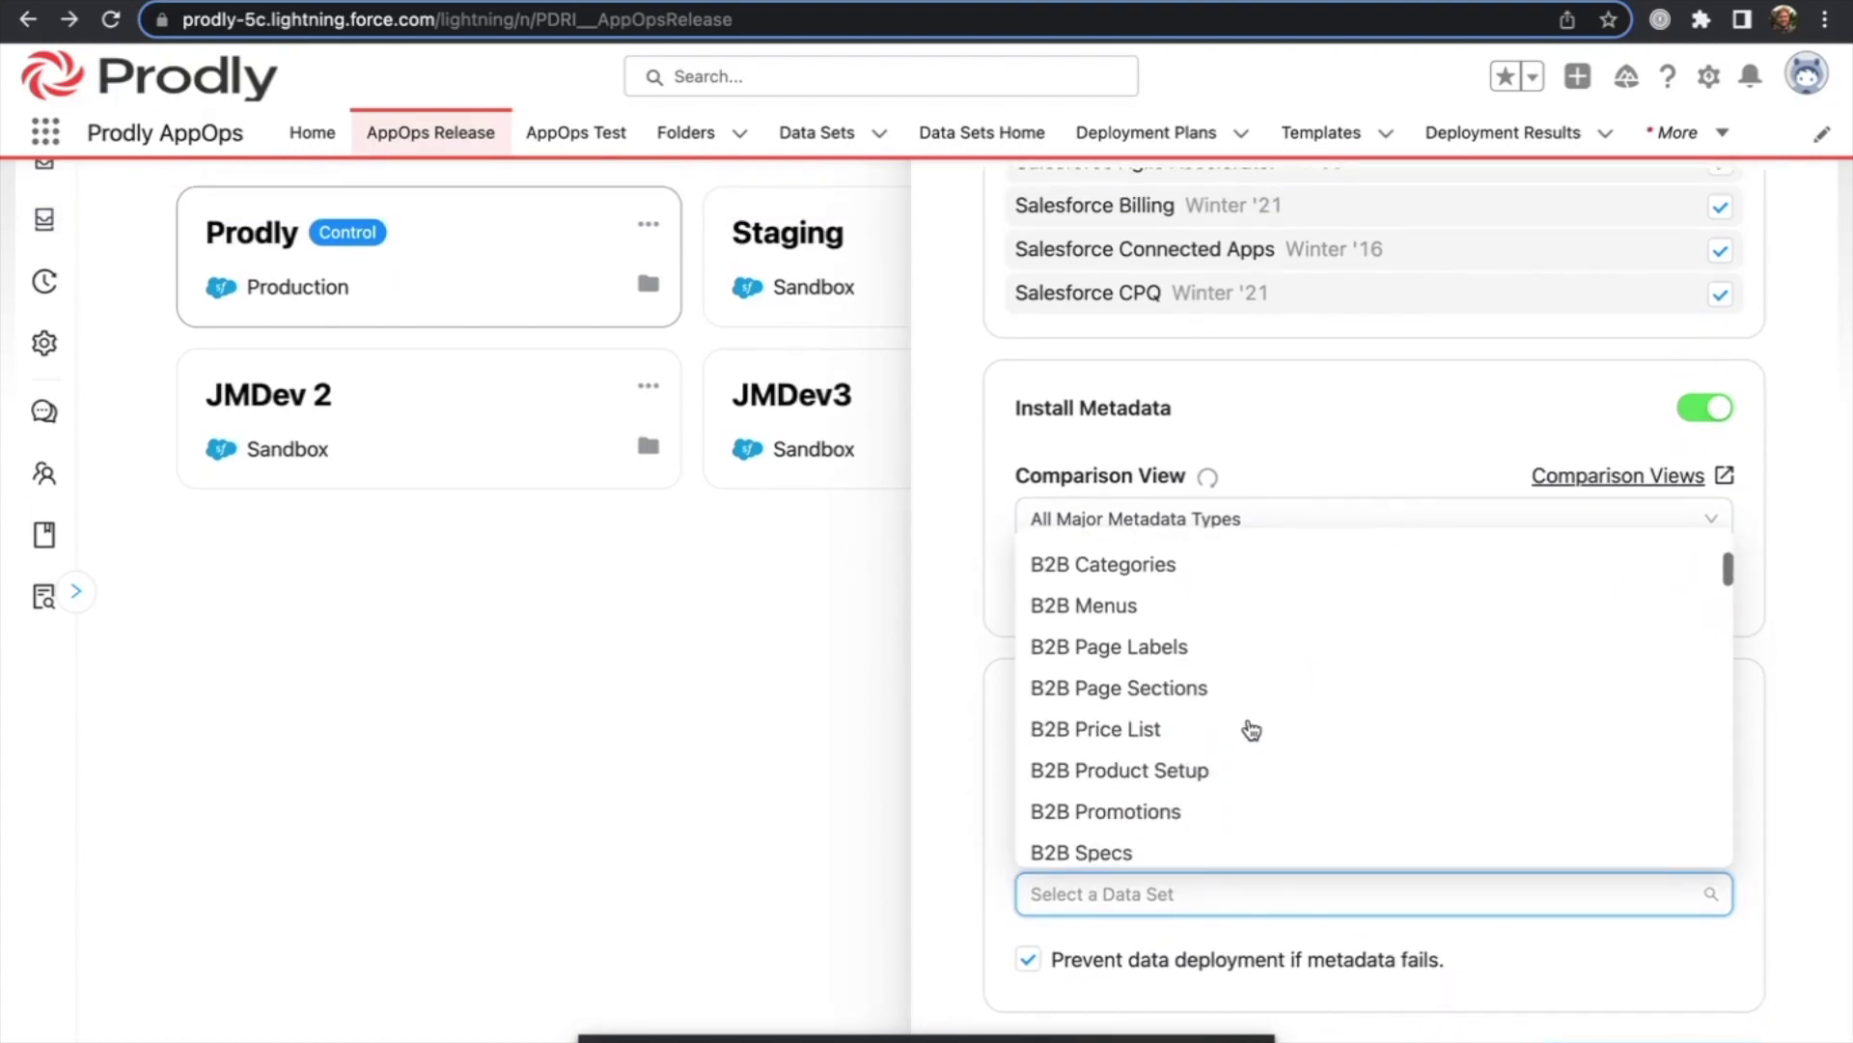
scroll(1252, 731, down, 1)
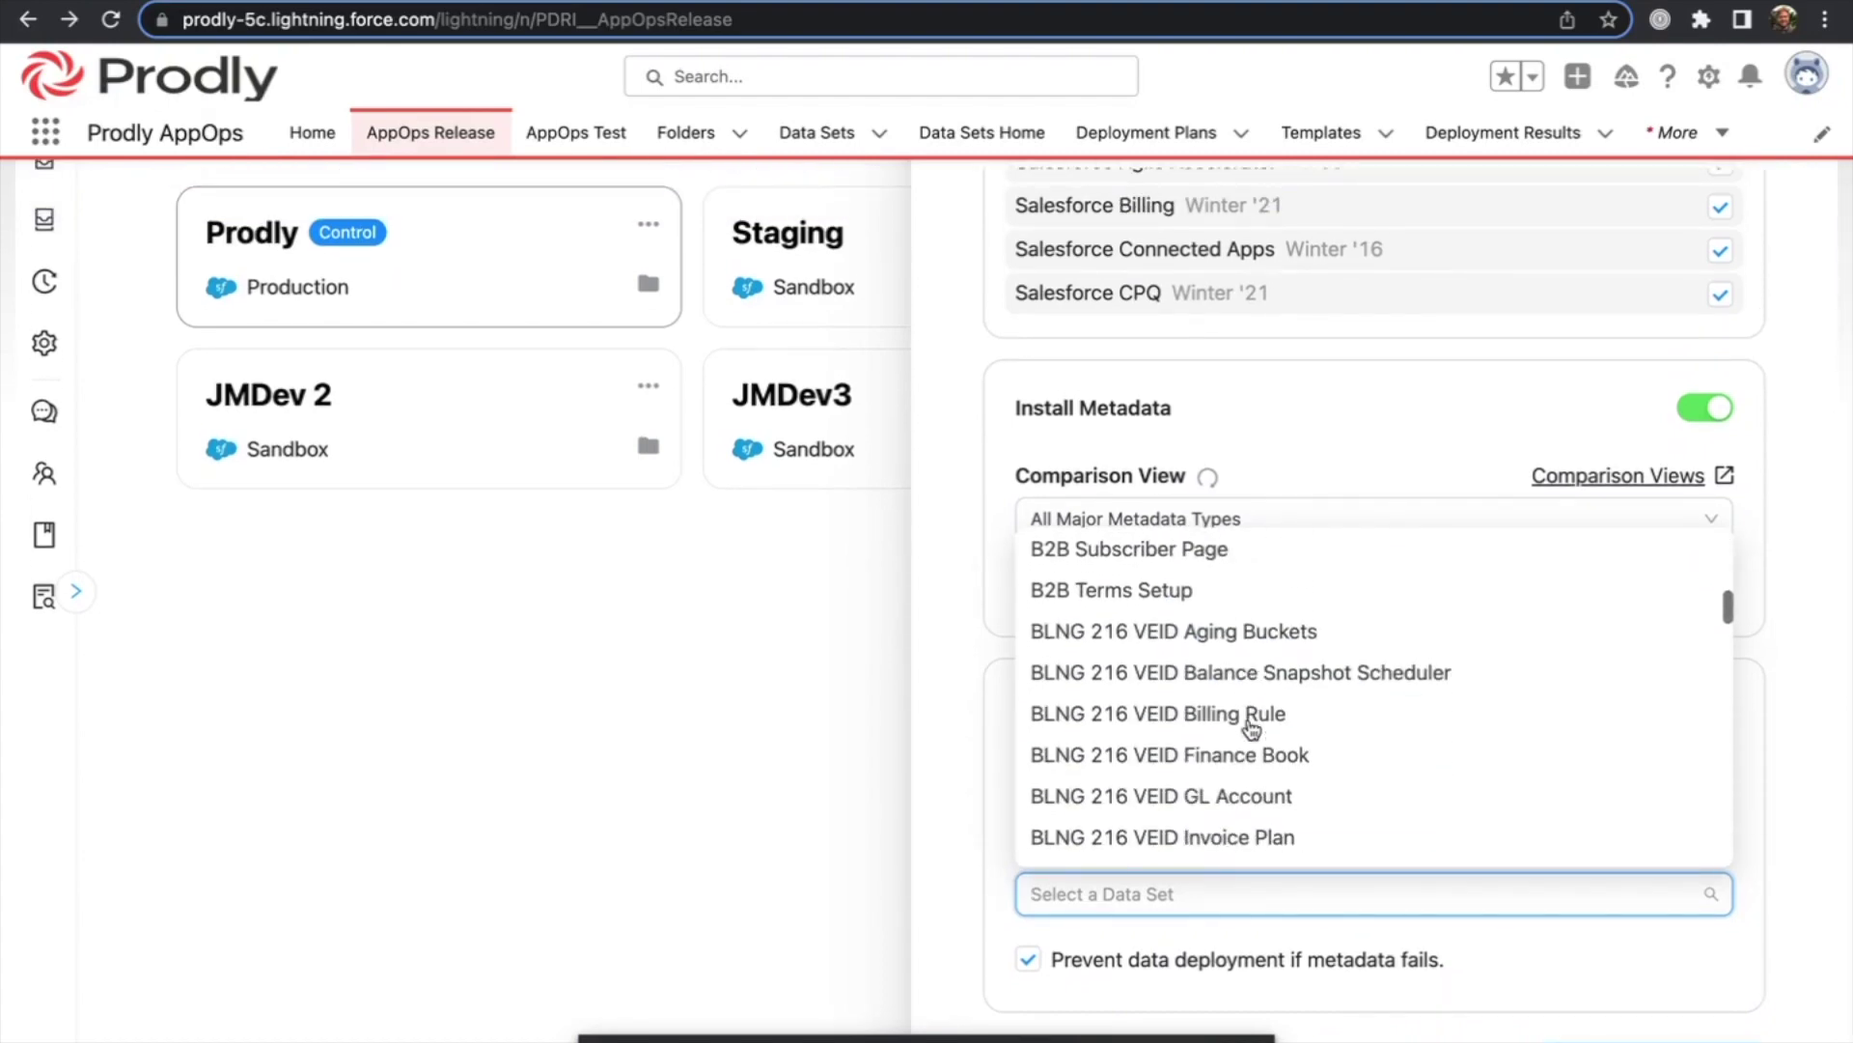
click(992, 782)
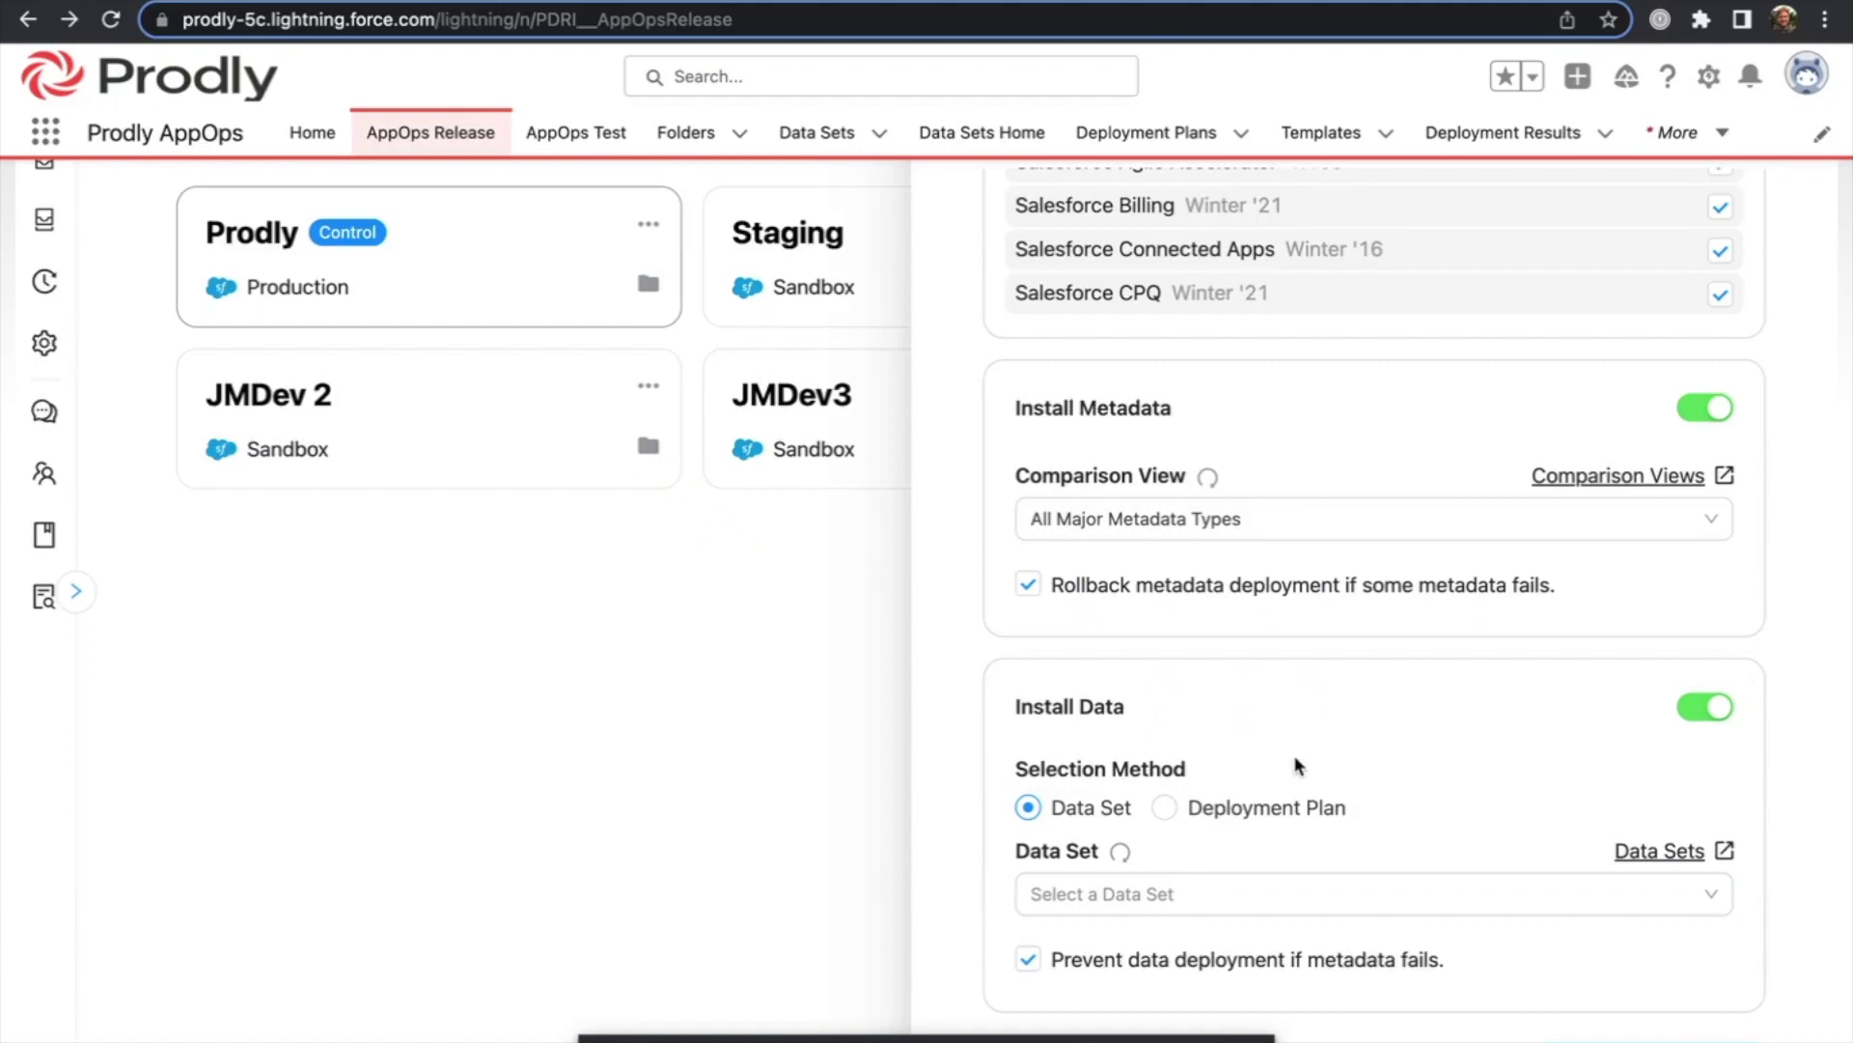
scroll(1295, 764, down, 2)
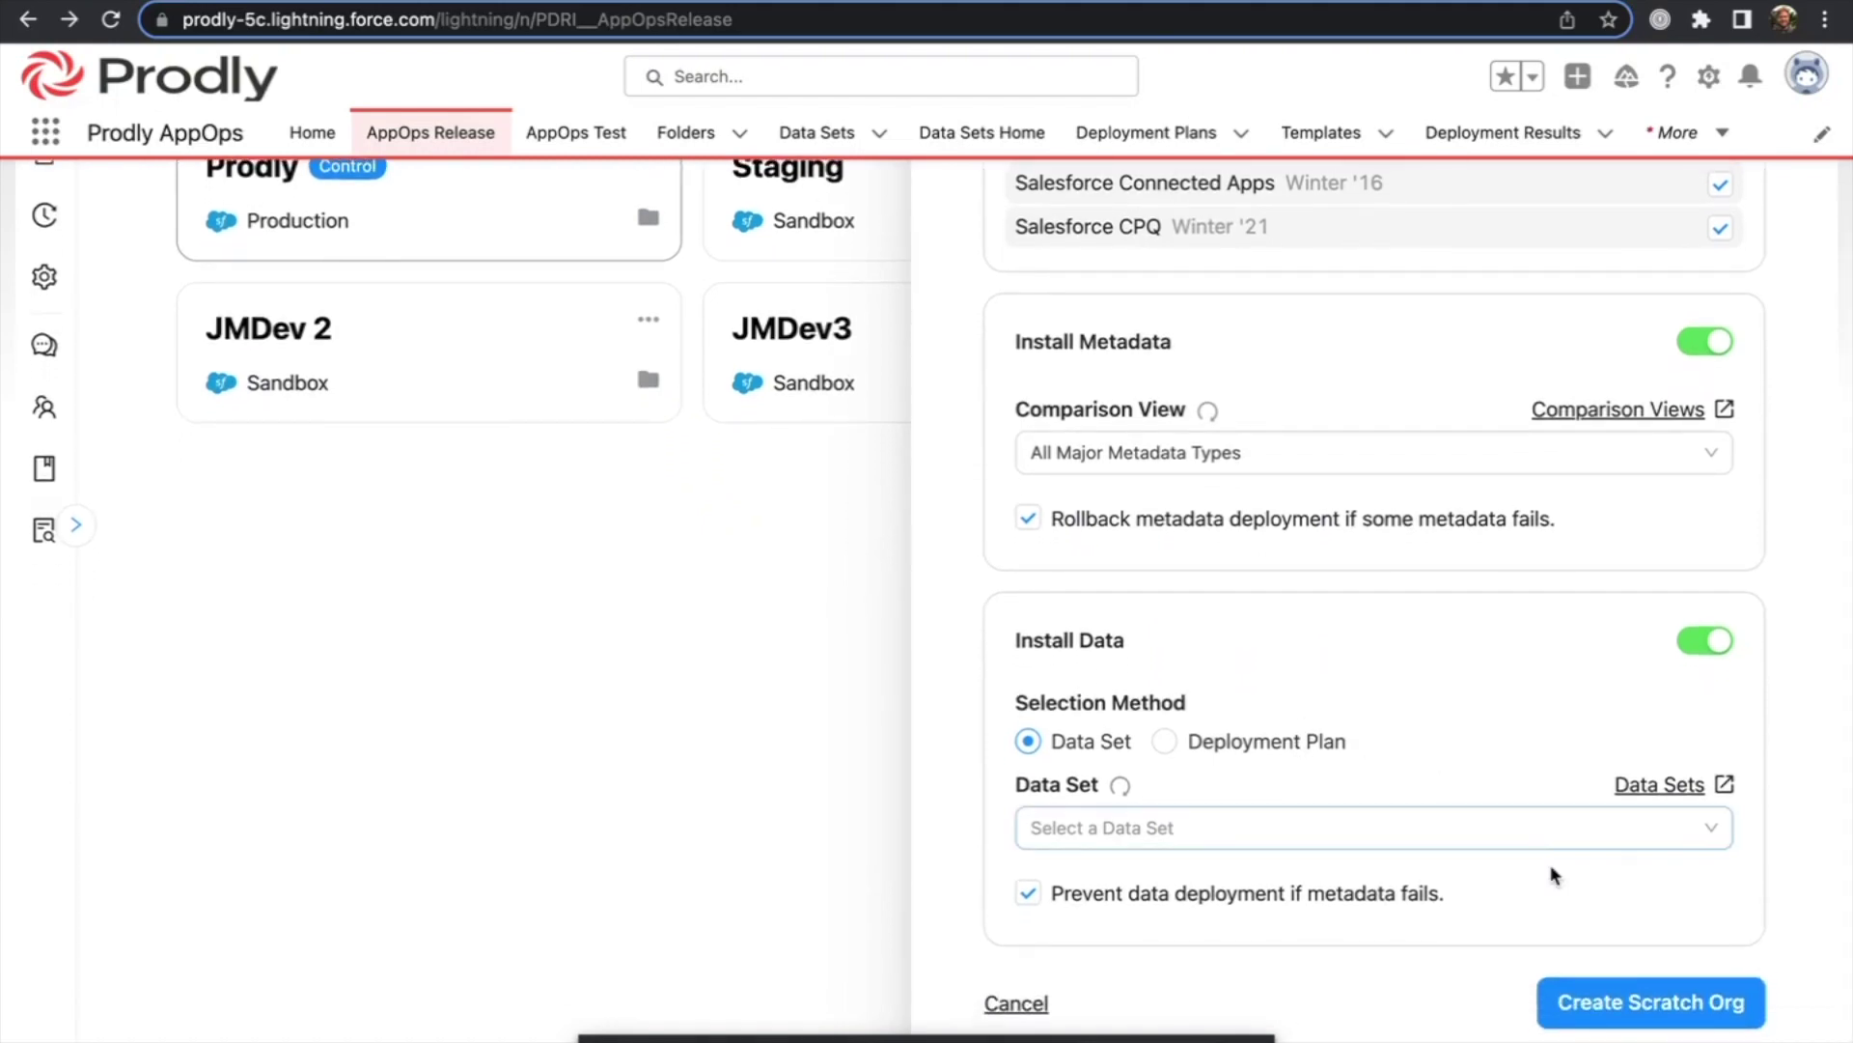
click(1515, 827)
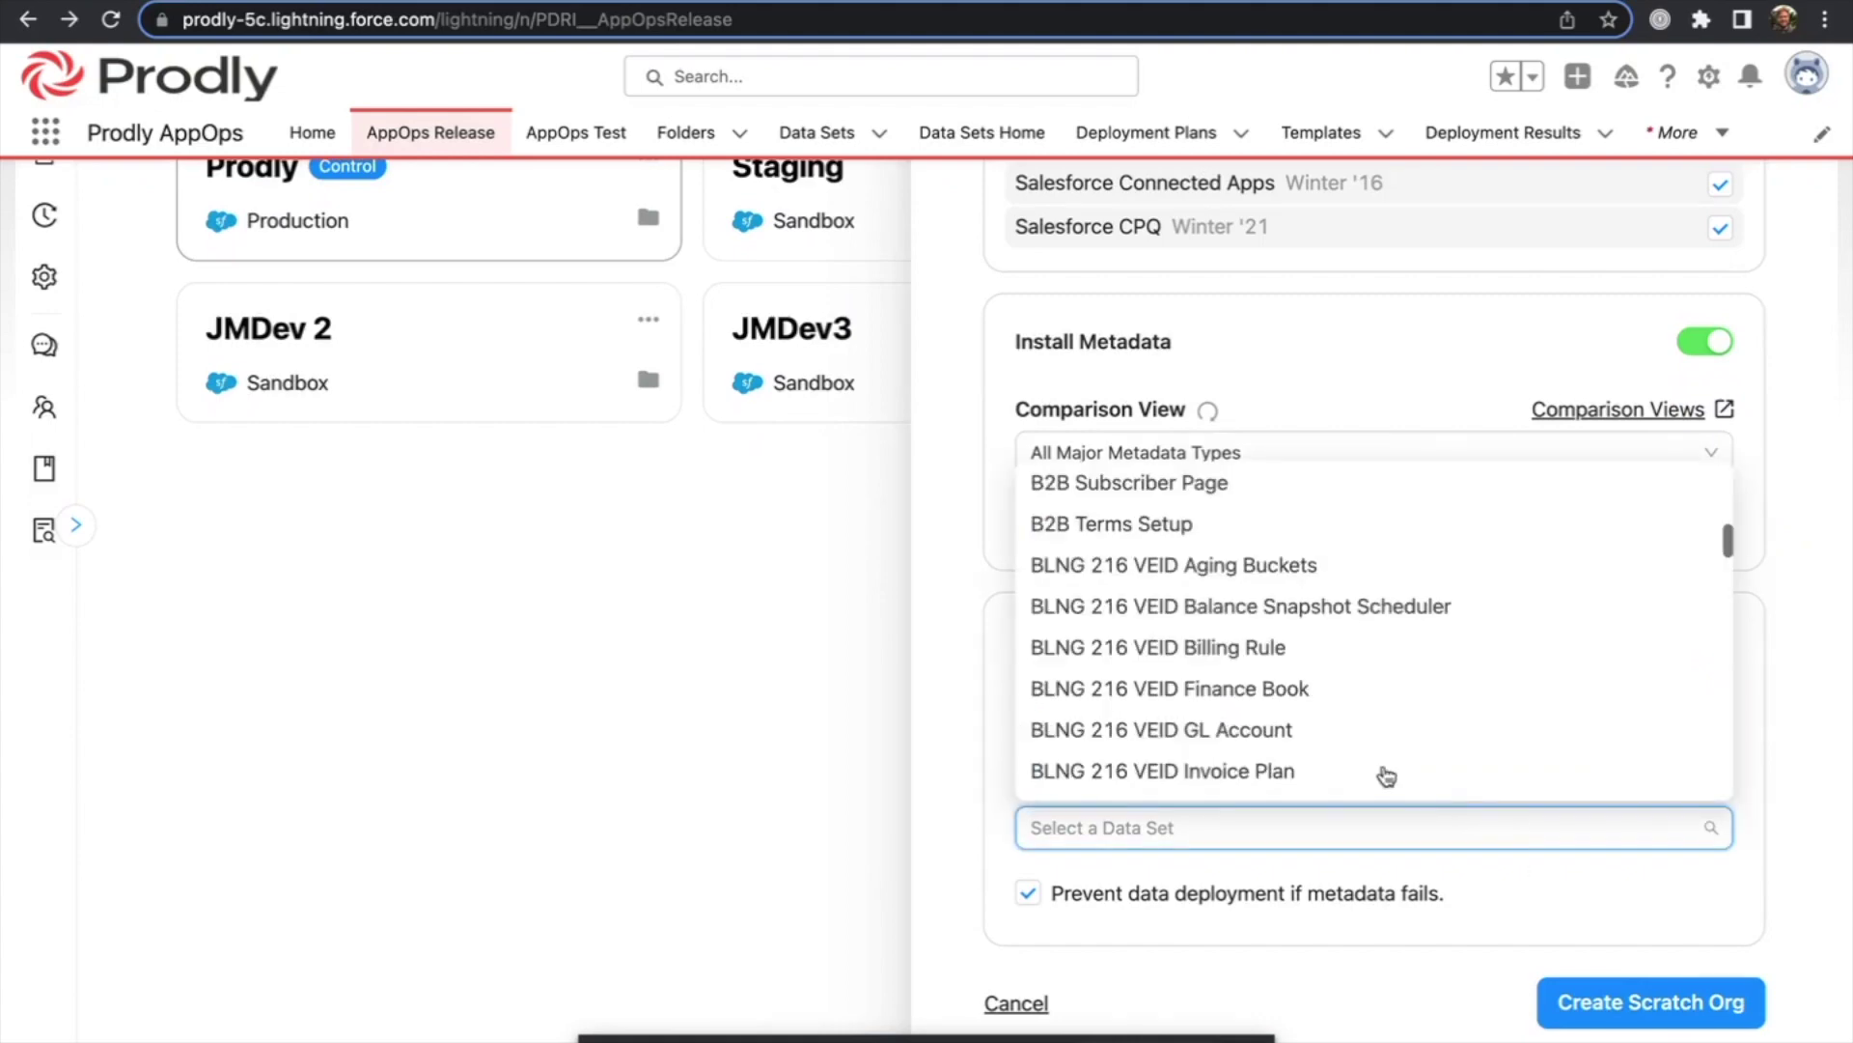
click(1320, 693)
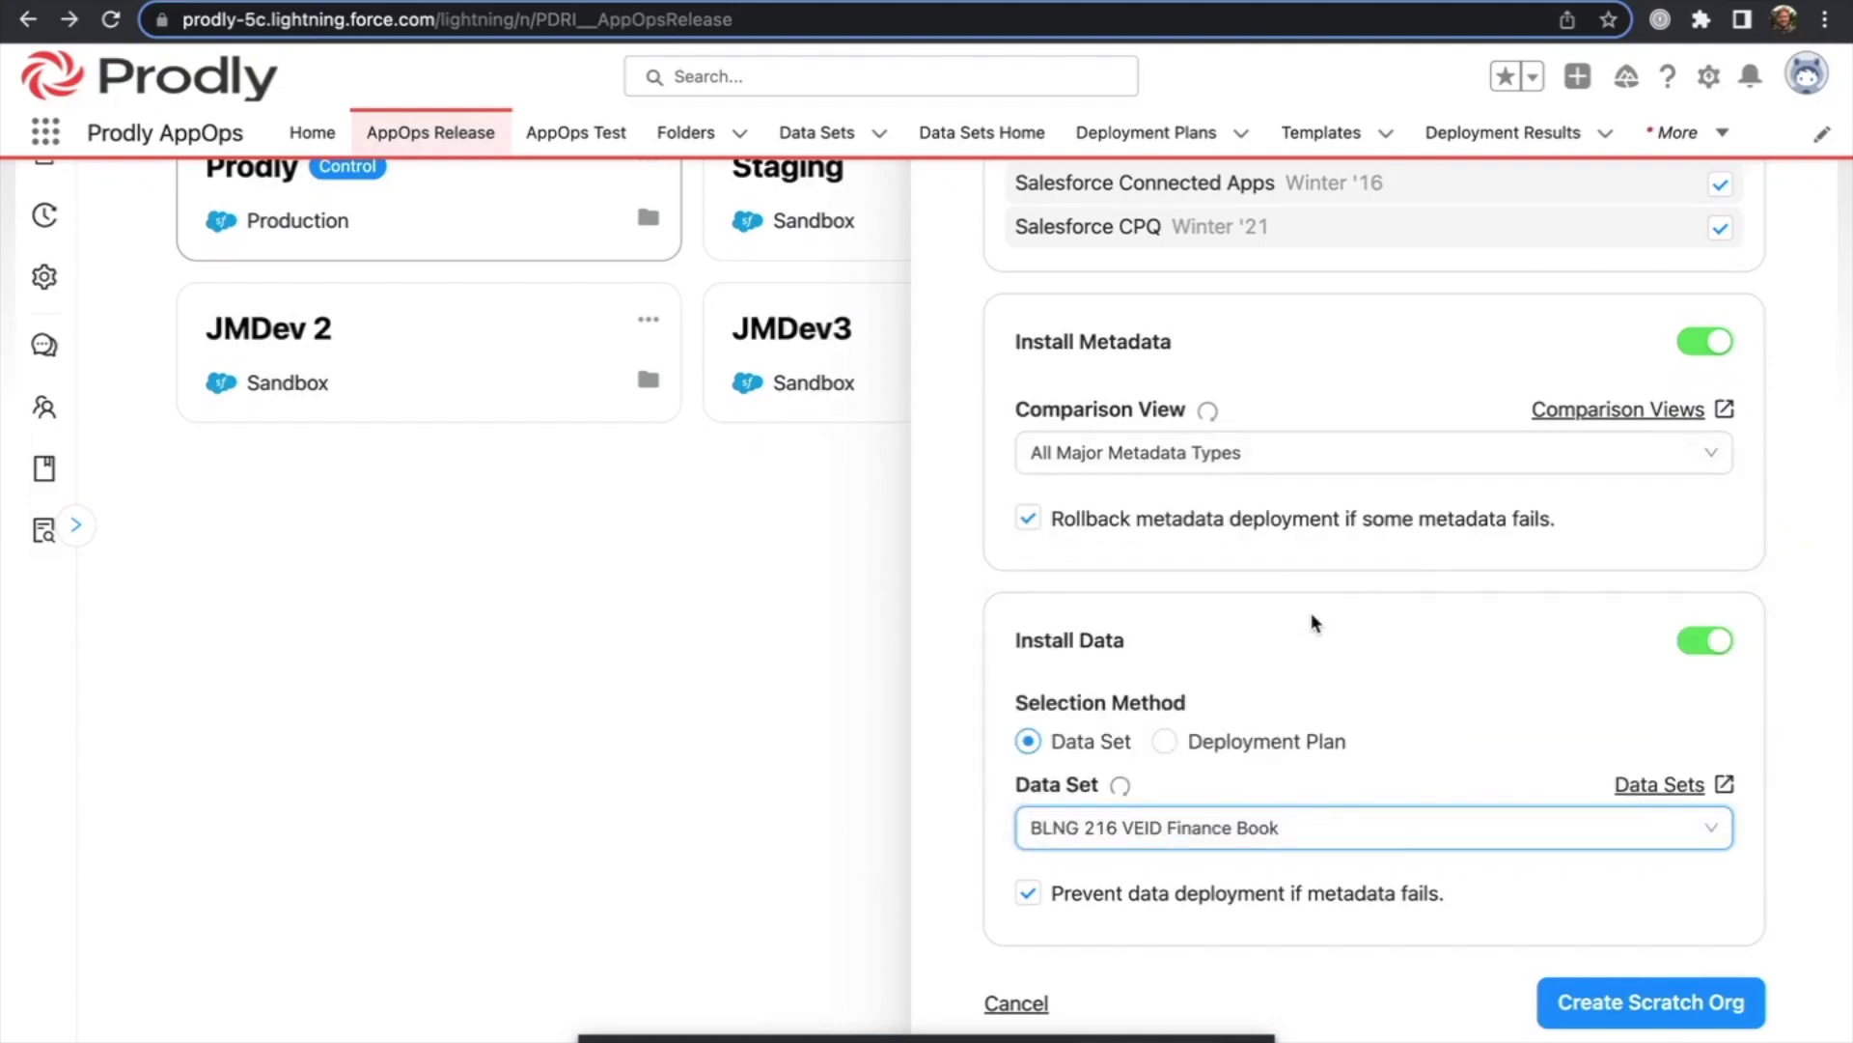
click(1609, 1010)
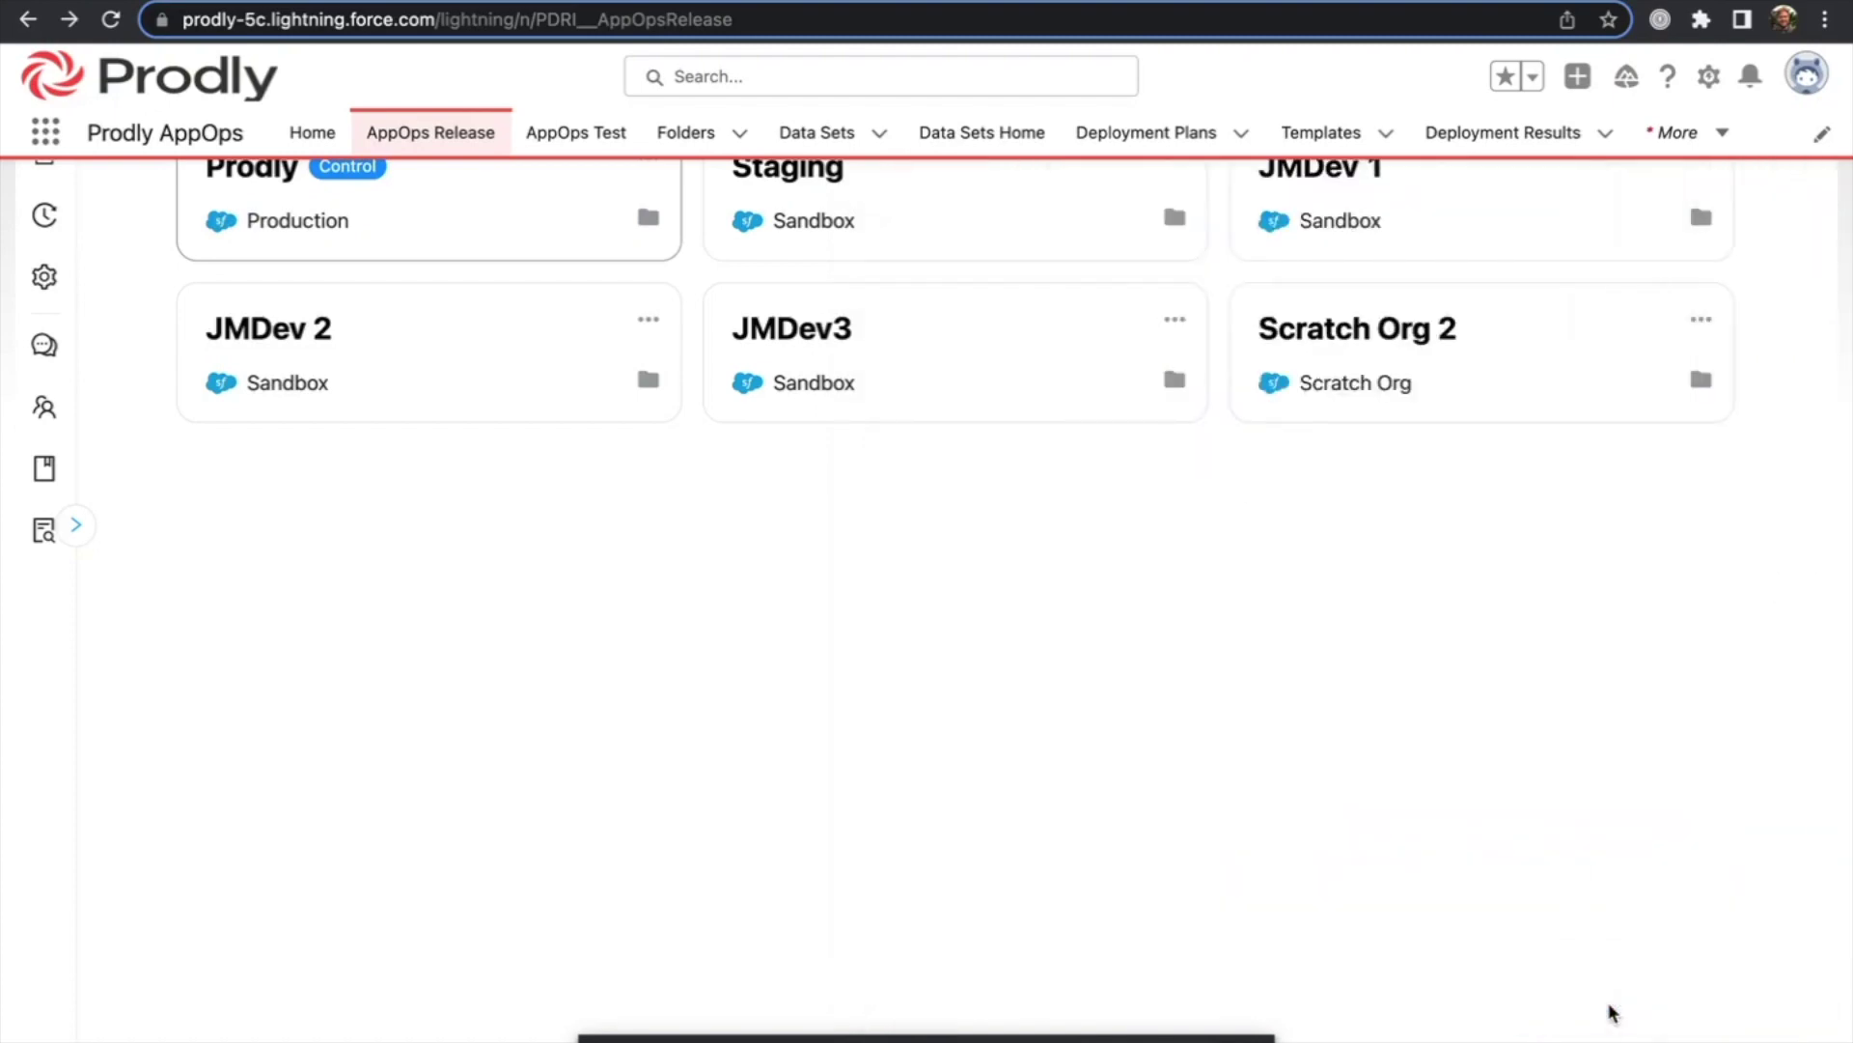
Scroll up the Environments page until the Scratch Org 3 card appears
scroll(1267, 715, up, 1)
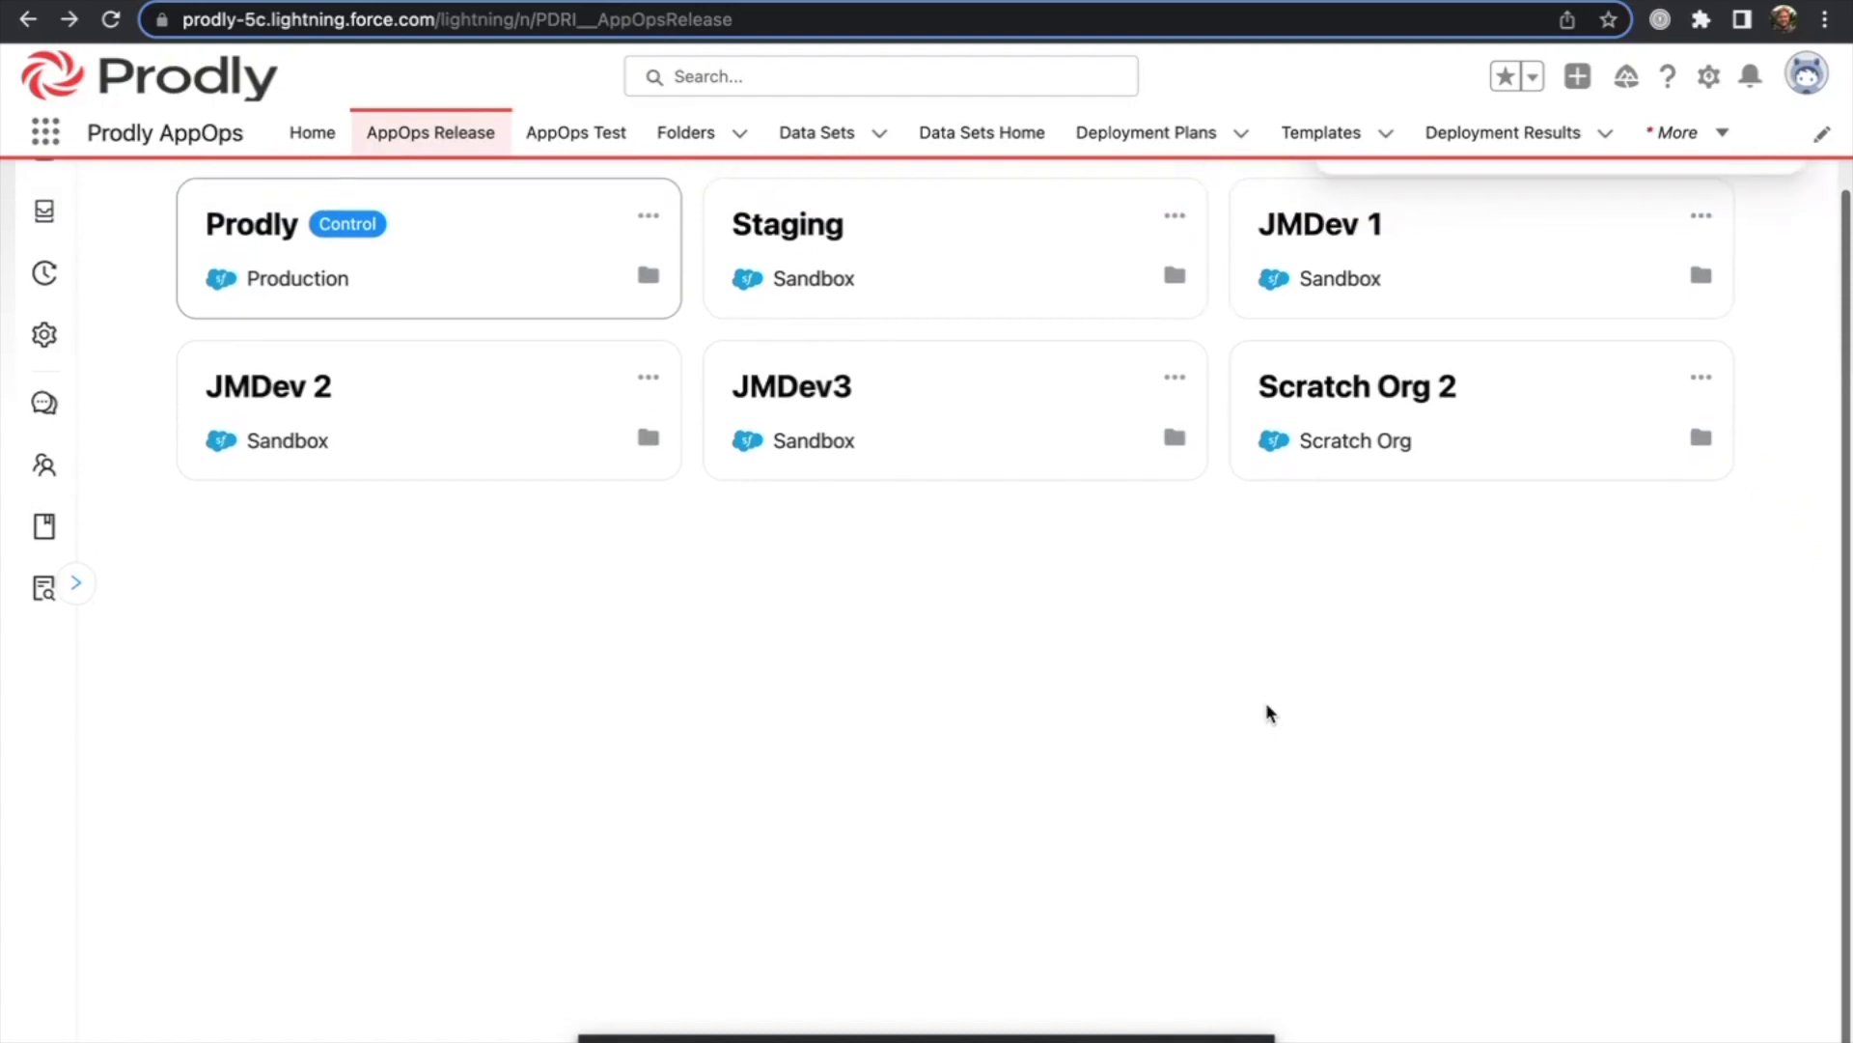
scroll(1267, 713, up, 3)
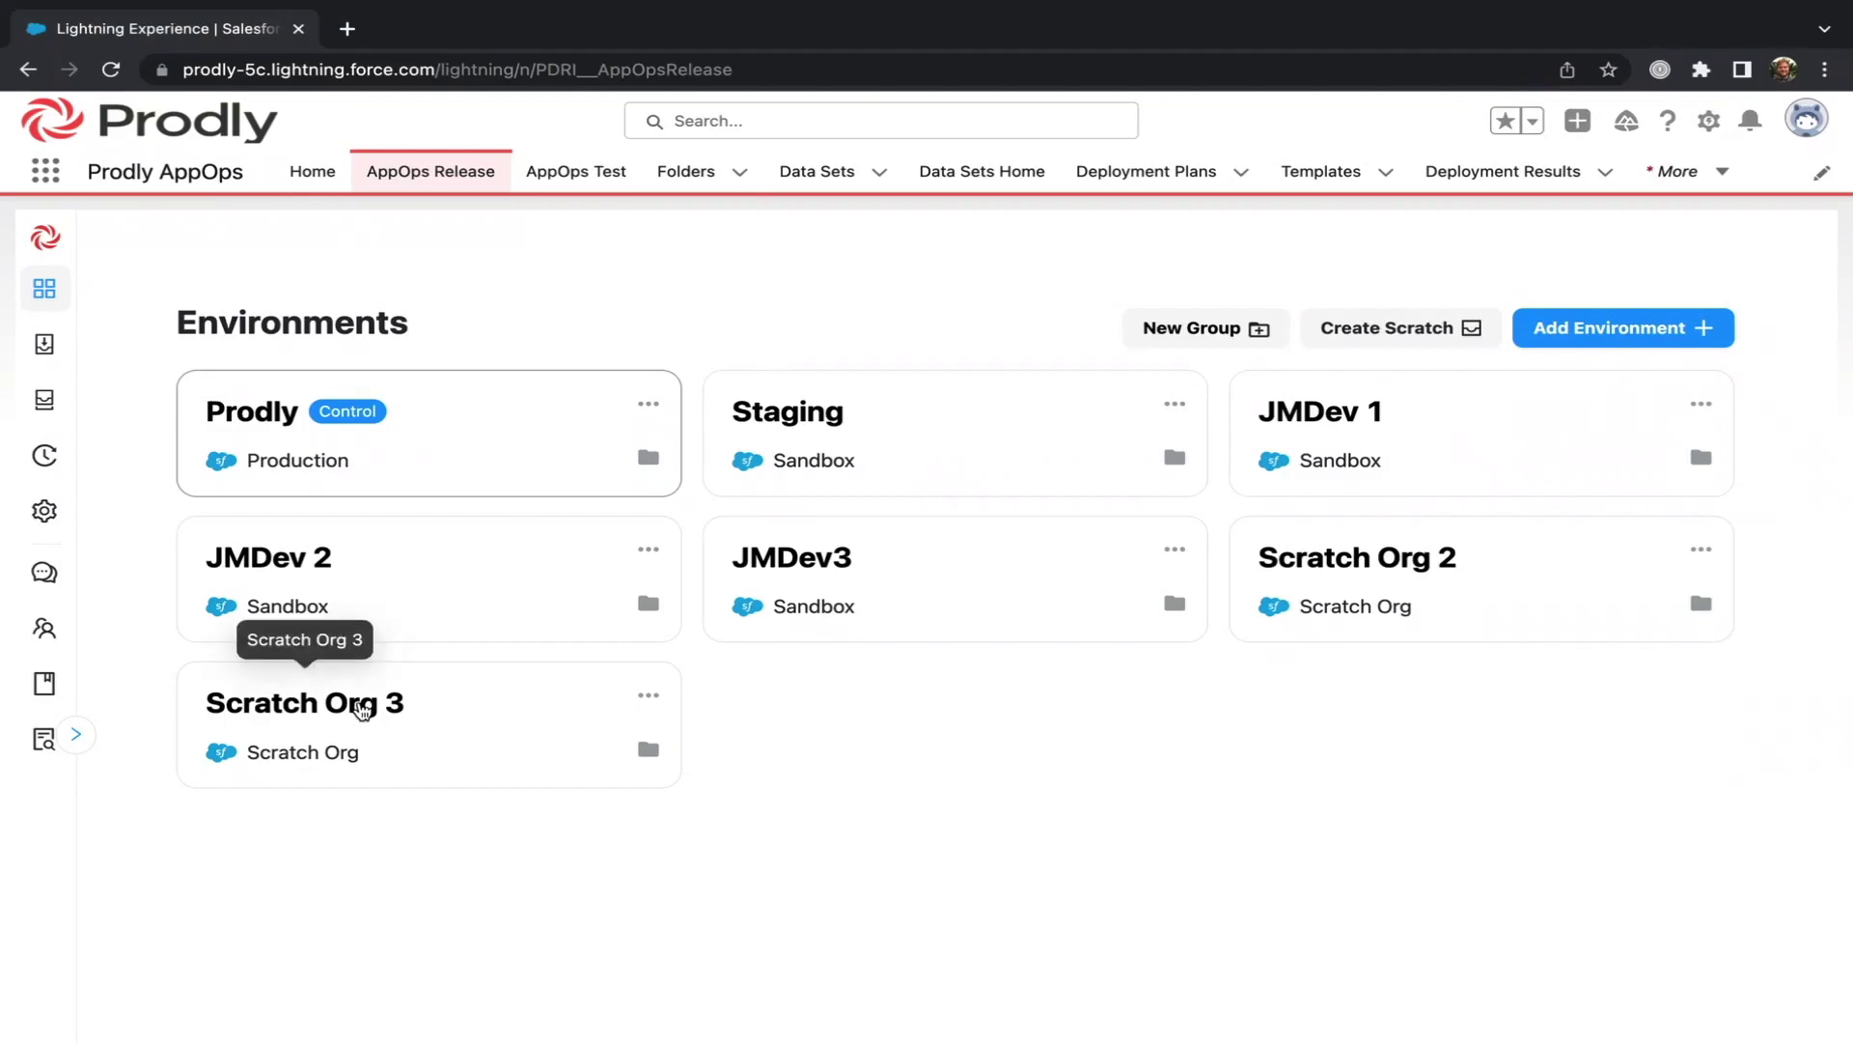
Log into Scratch Org 3, landing on its empty Agile Accelerator Work list
click(362, 710)
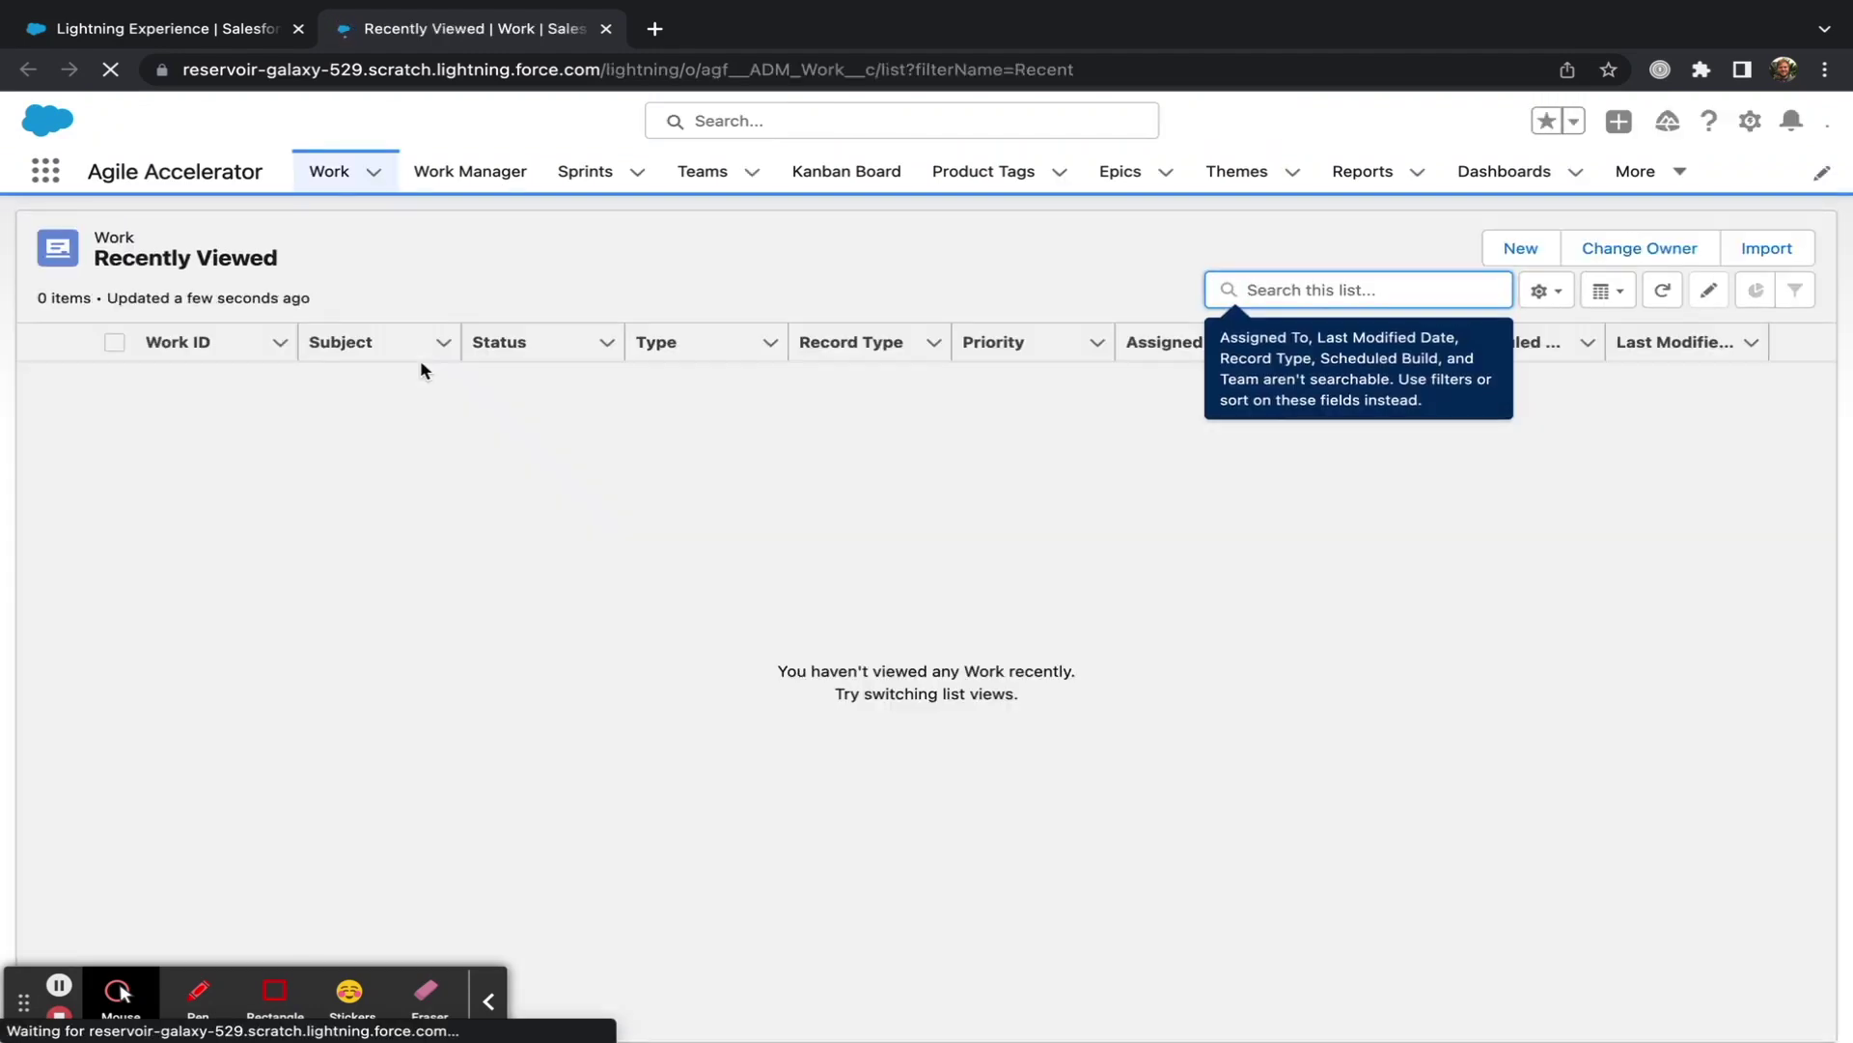
click(949, 462)
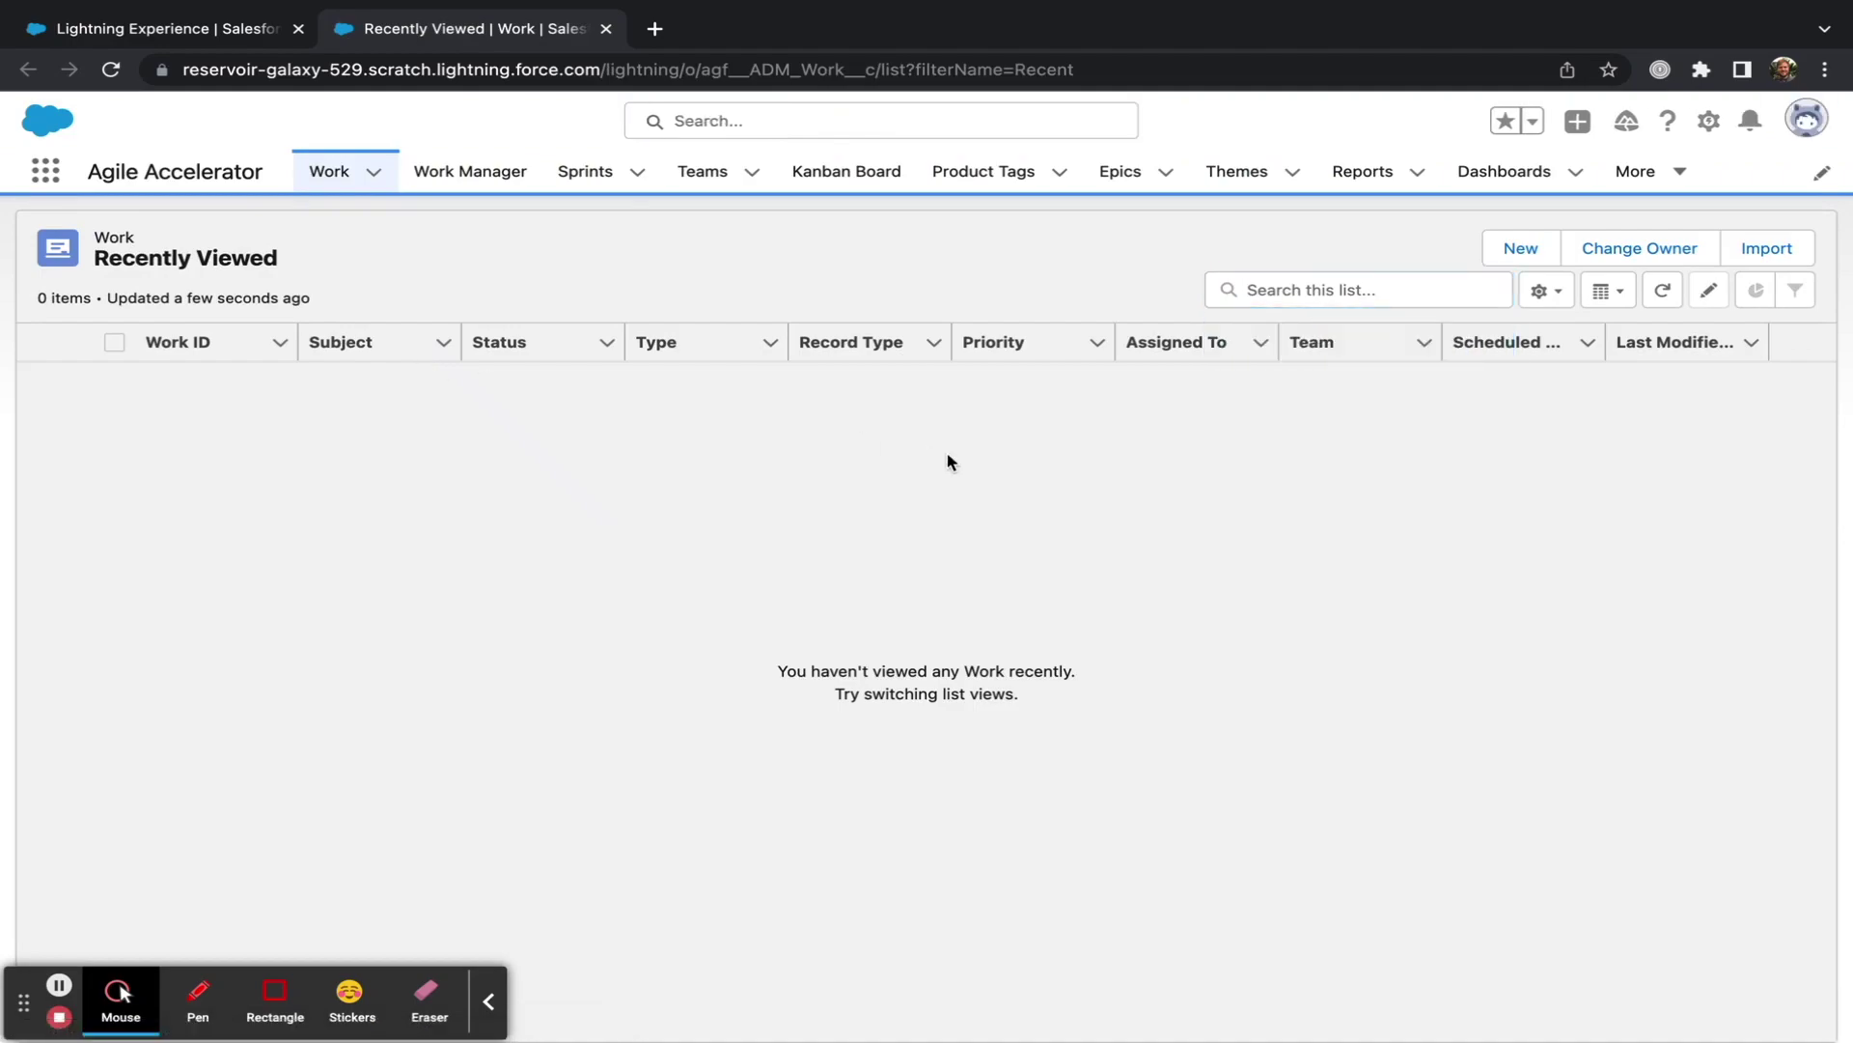